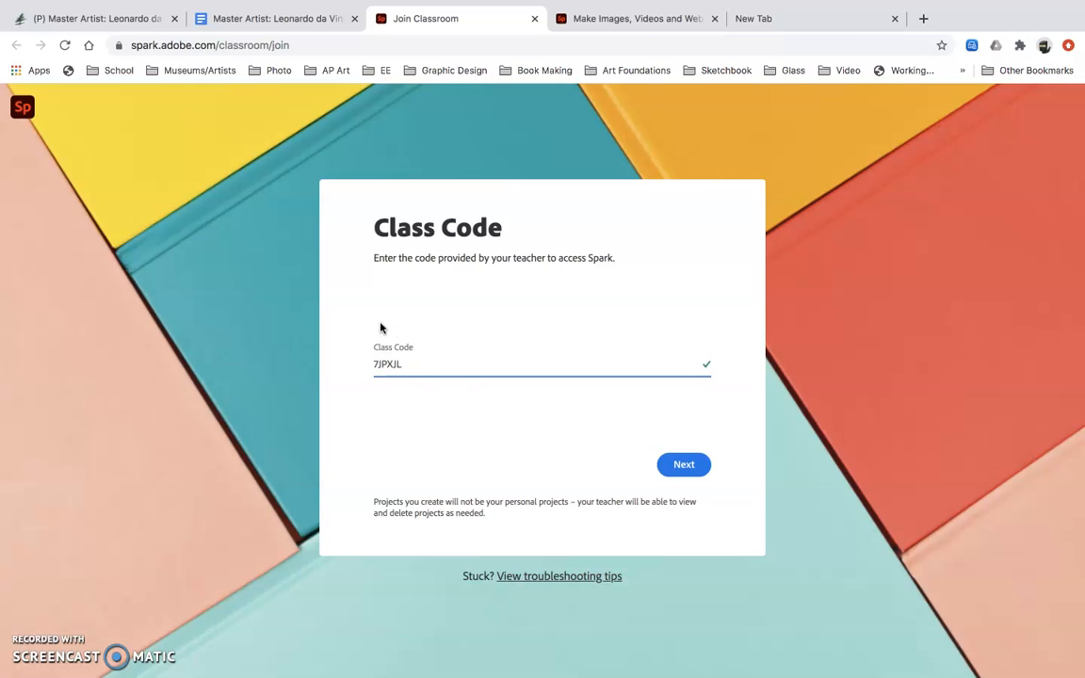
Submit the class code and sign in with the school Google account, choosing the Enterprise ID and the DC Everest School District classroom profile
left_click(685, 466)
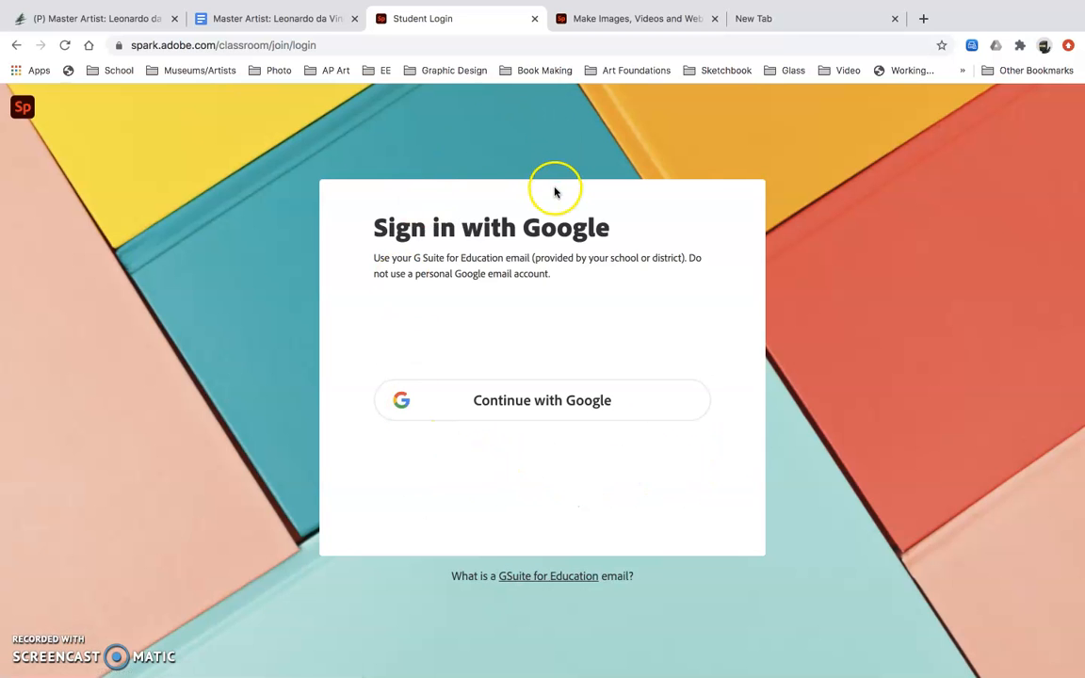
left_click(531, 403)
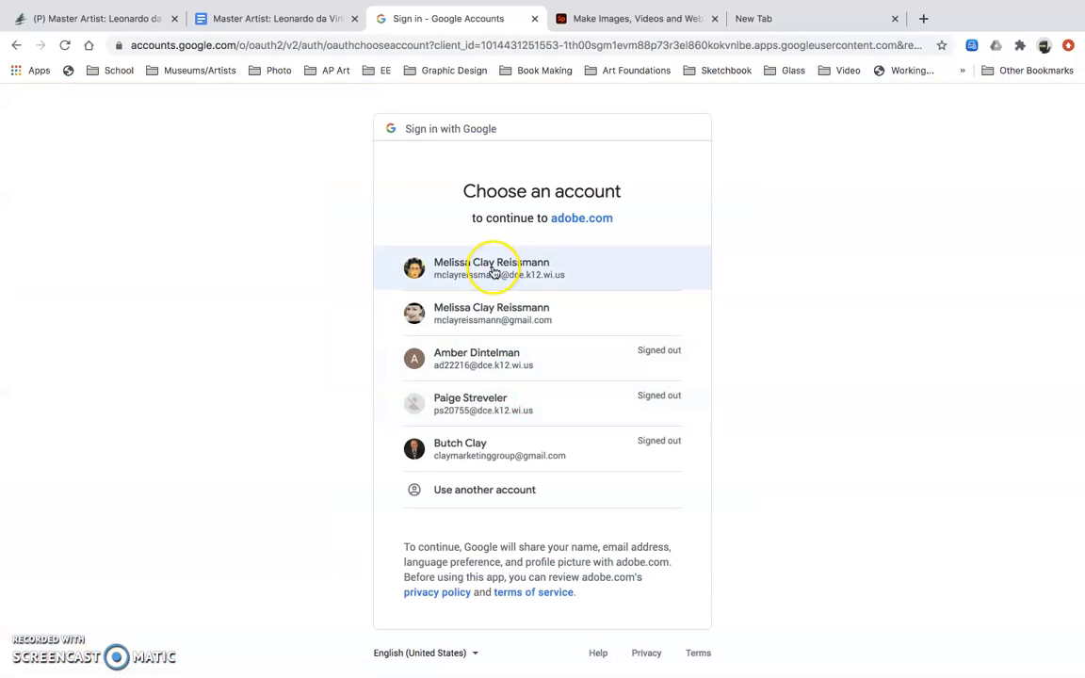
left_click(493, 270)
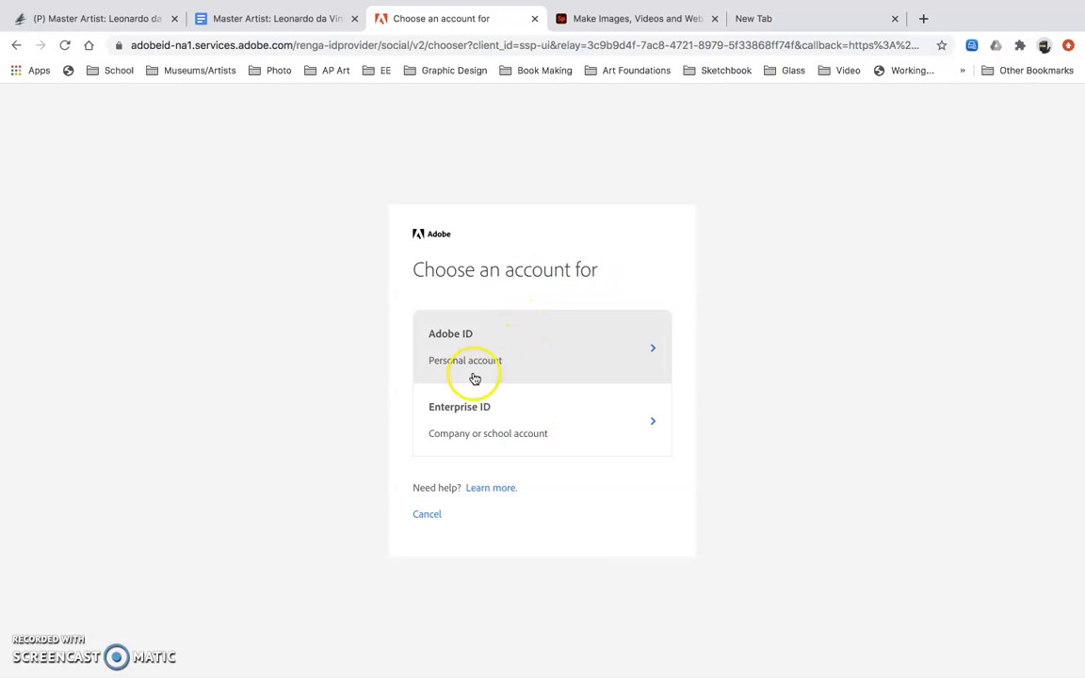
left_click(607, 418)
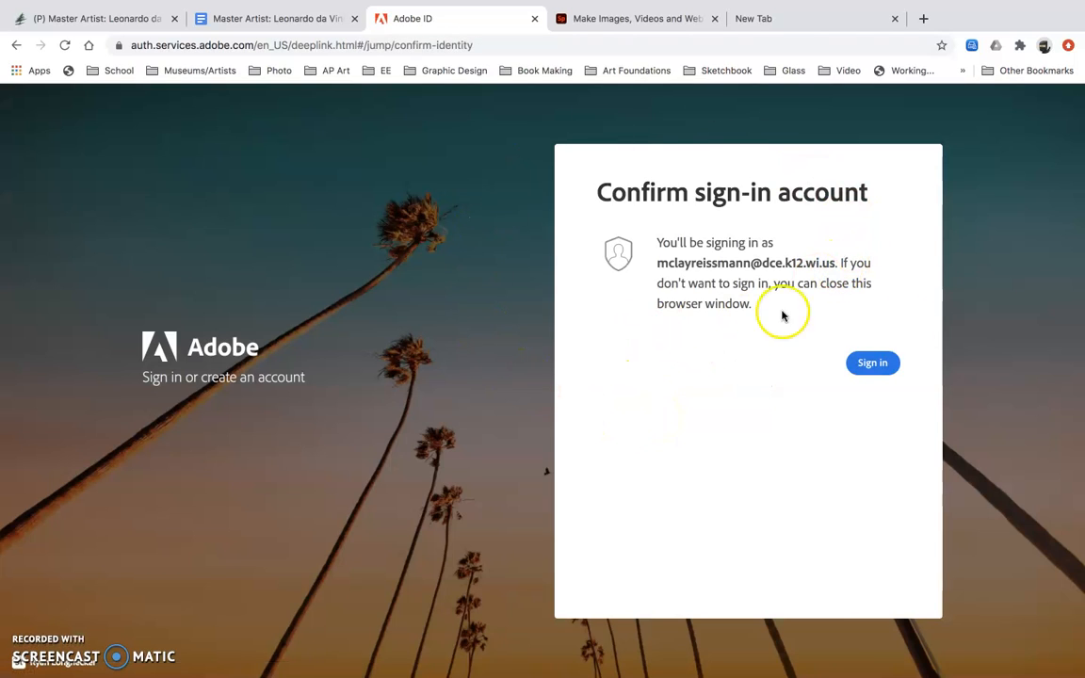
left_click(874, 365)
left_click(868, 383)
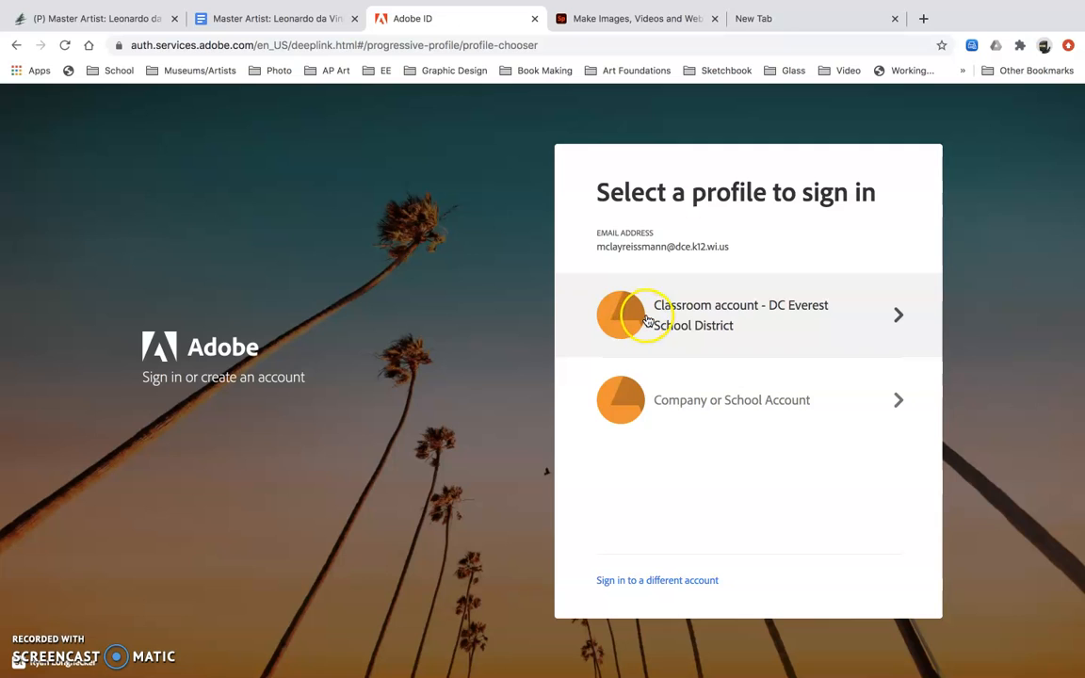
left_click(820, 317)
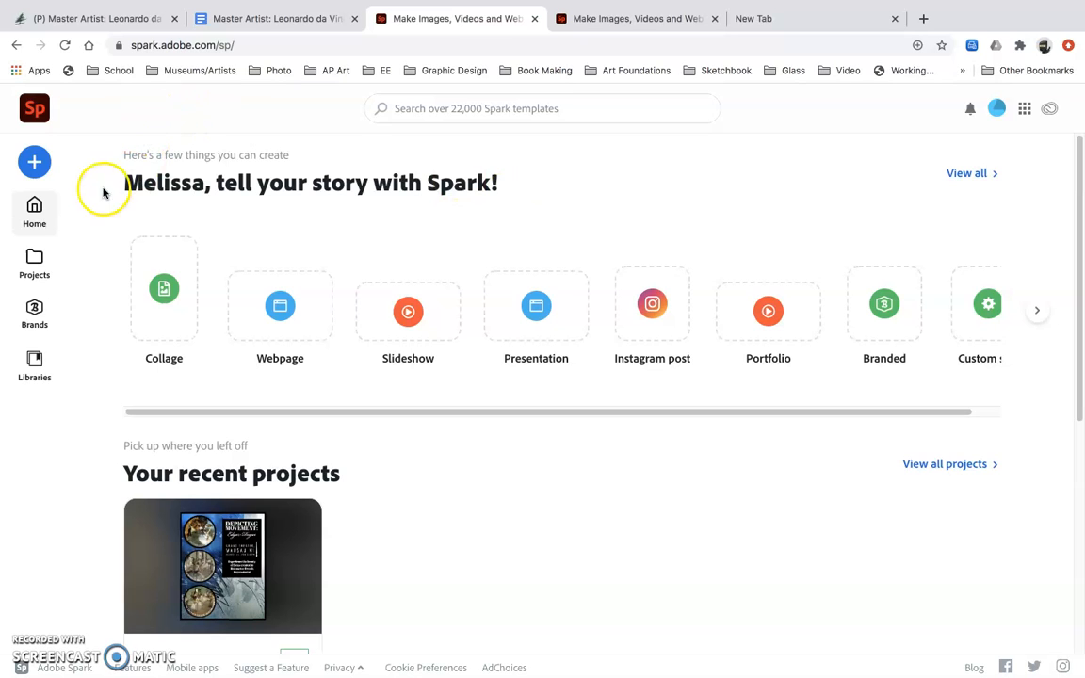
Start a new flyer project and create it from the Catalonia Barcelona template
left_click(33, 162)
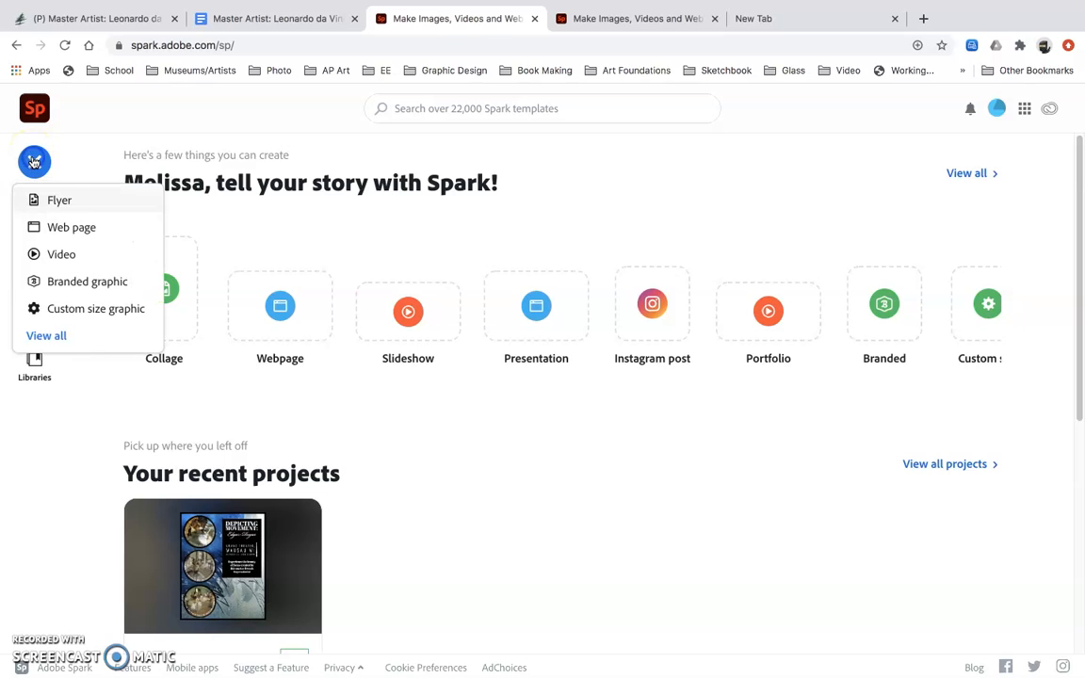
left_click(52, 201)
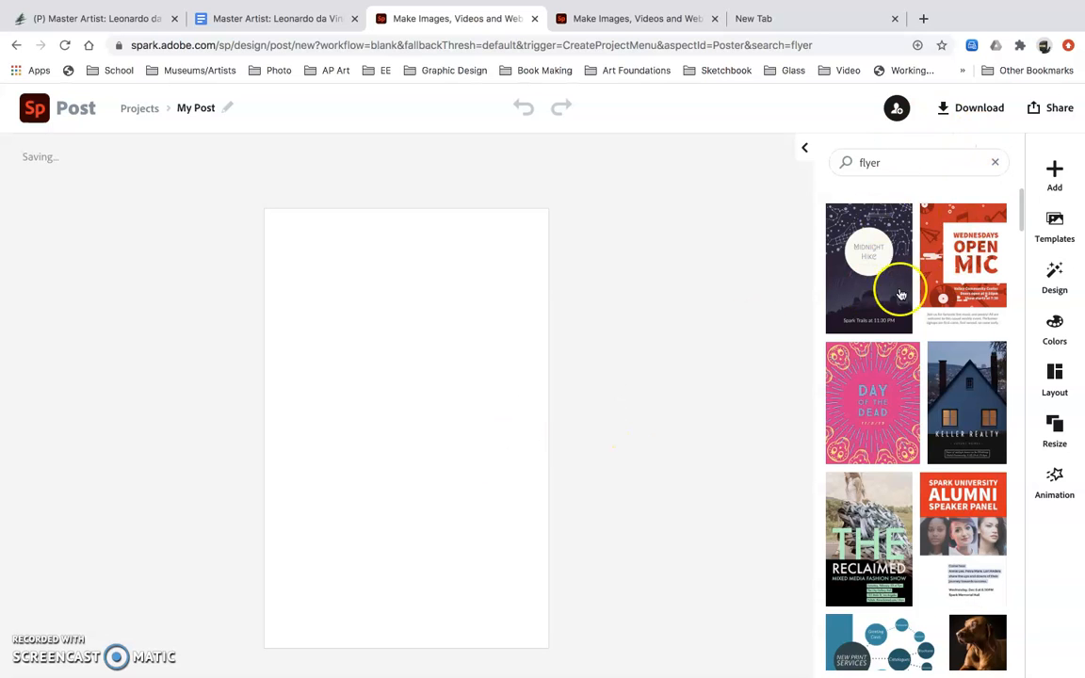
scroll(907, 372, "down", 5)
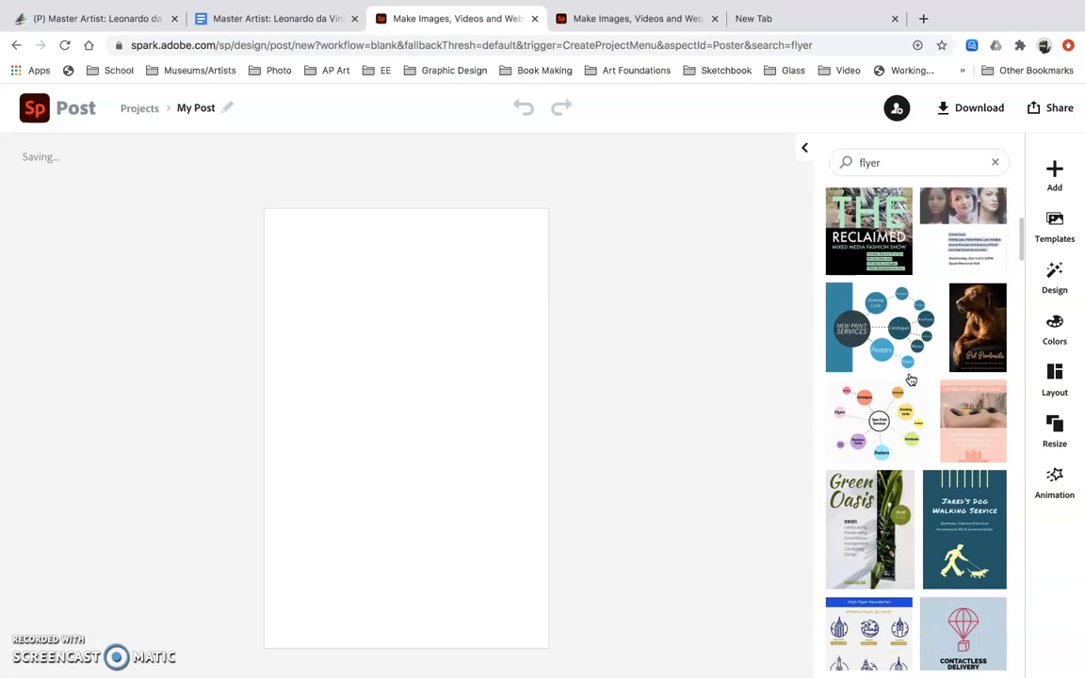
scroll(911, 380, "down", 3)
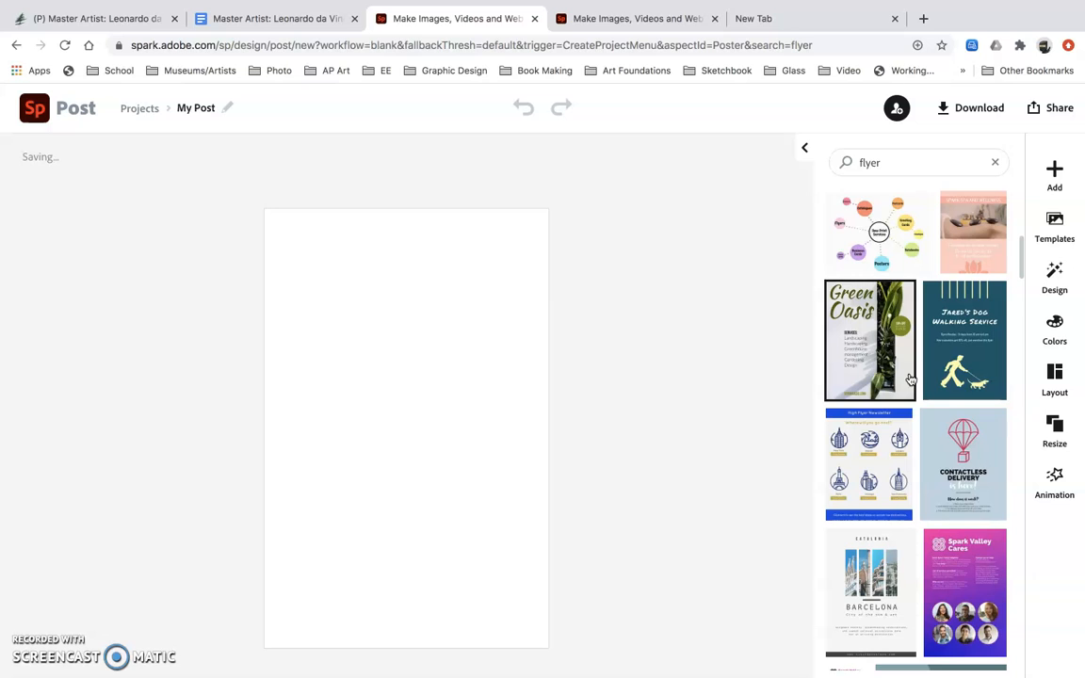
scroll(911, 377, "down", 2)
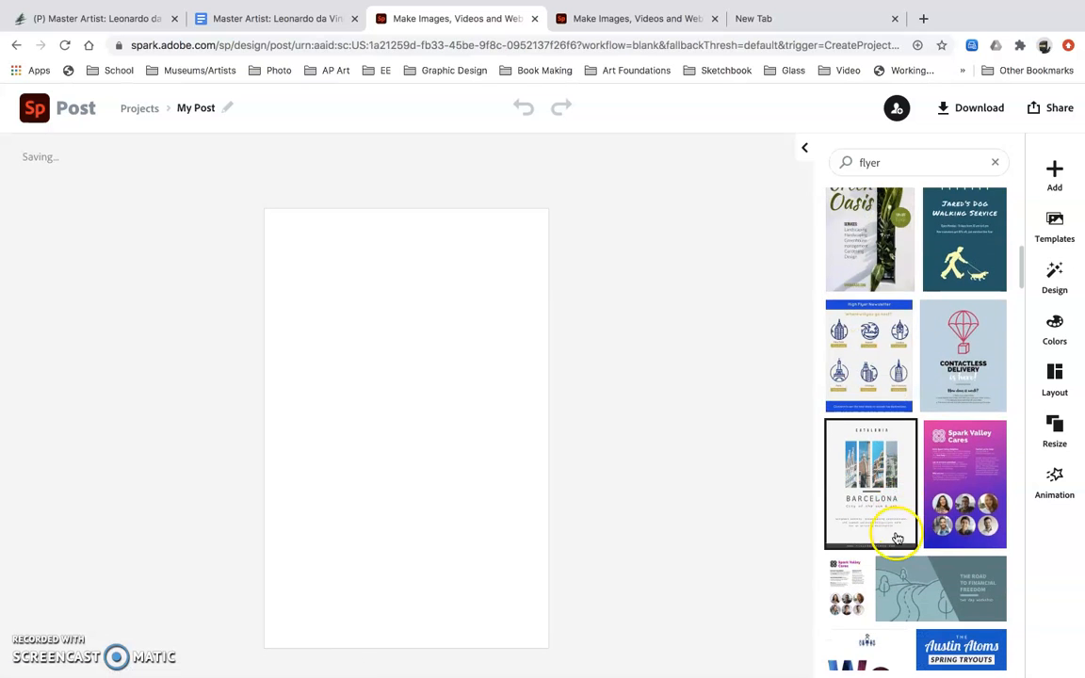
scroll(895, 536, "down", 1)
left_click(883, 480)
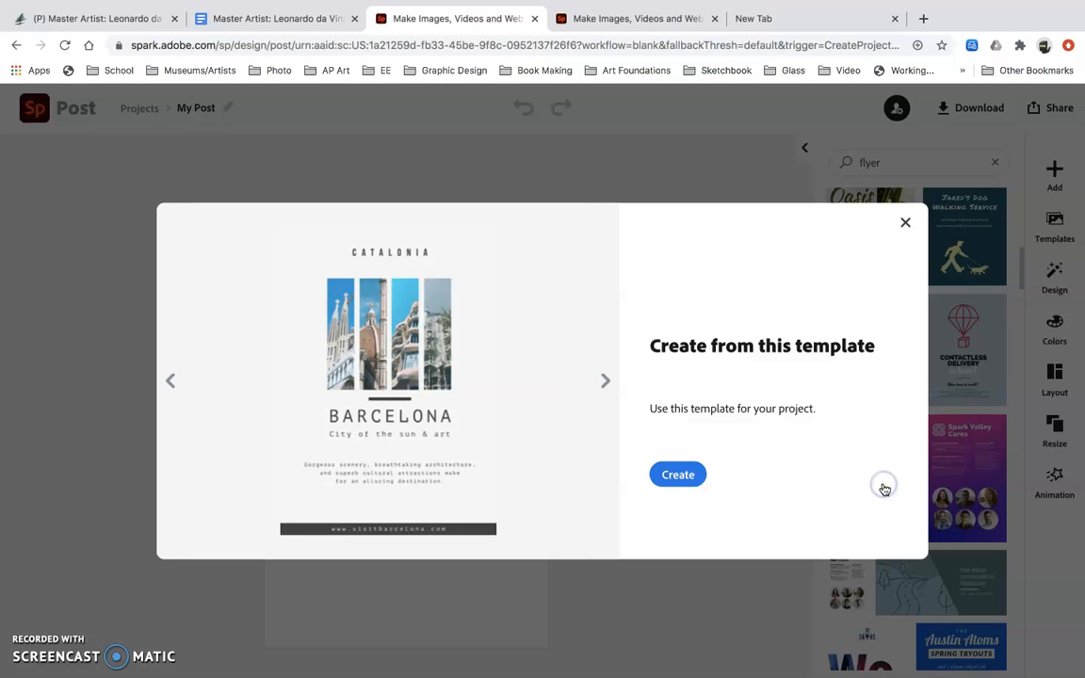
left_click(677, 475)
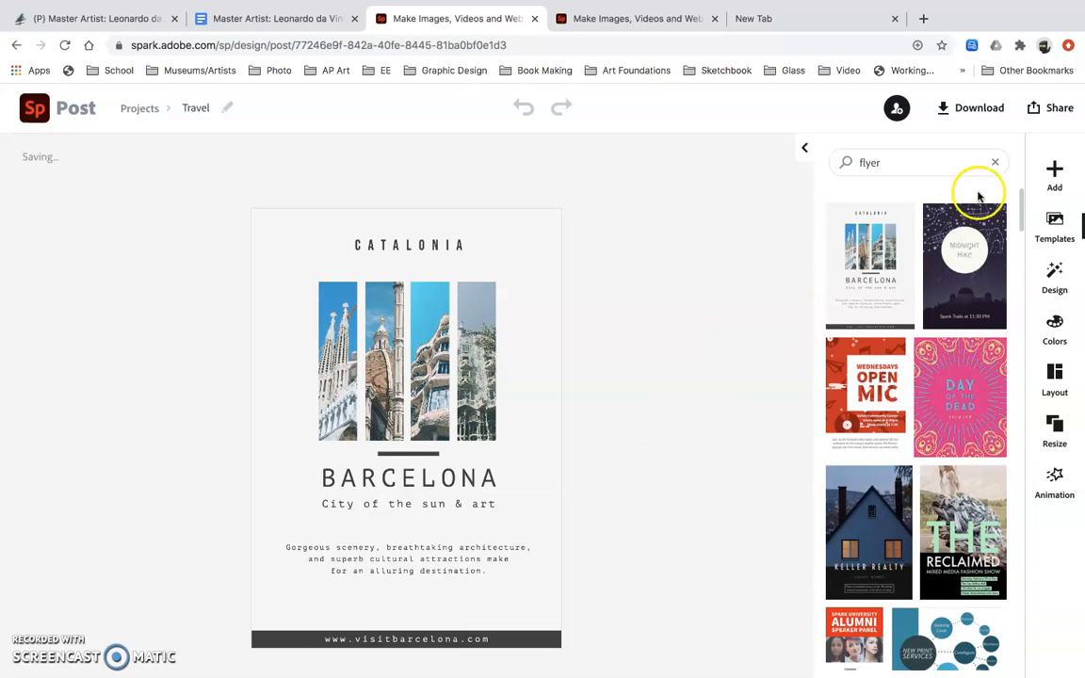
left_click(805, 143)
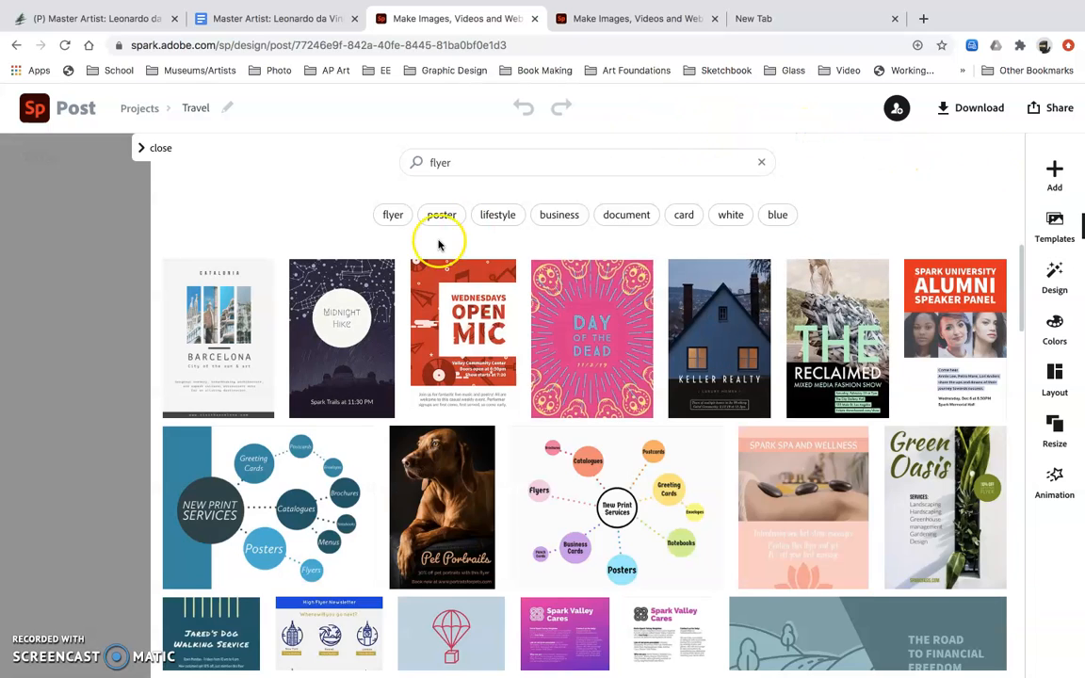
left_click(152, 146)
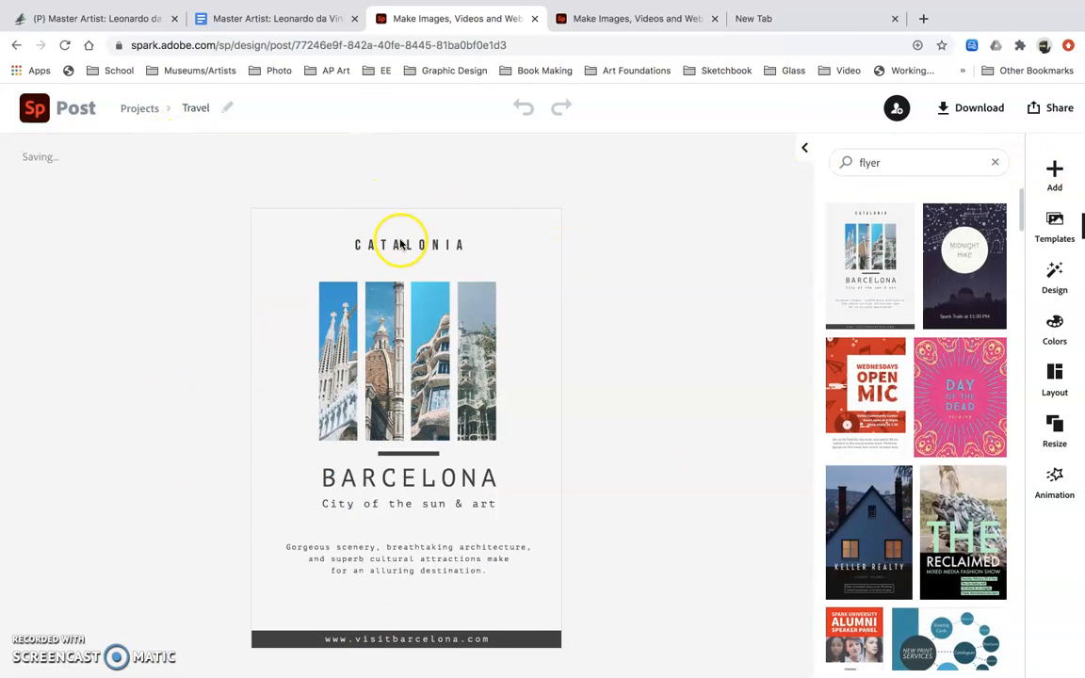
Replace the "Catalonia" heading text with "The Fantastic Art Show"
left_click(378, 245)
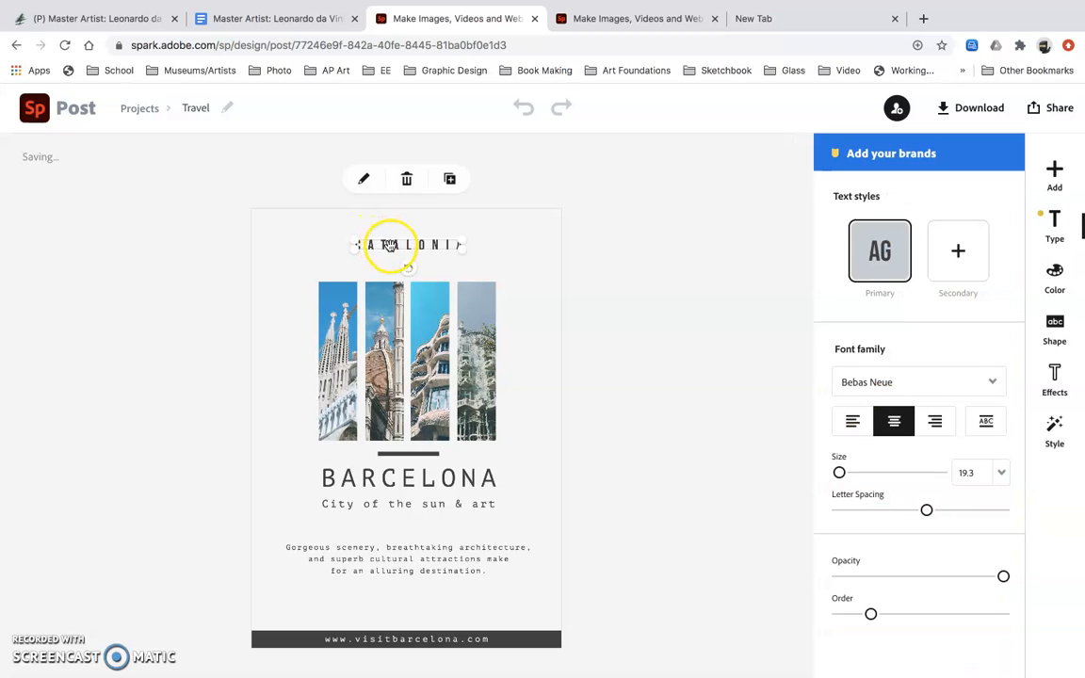
double_click(389, 246)
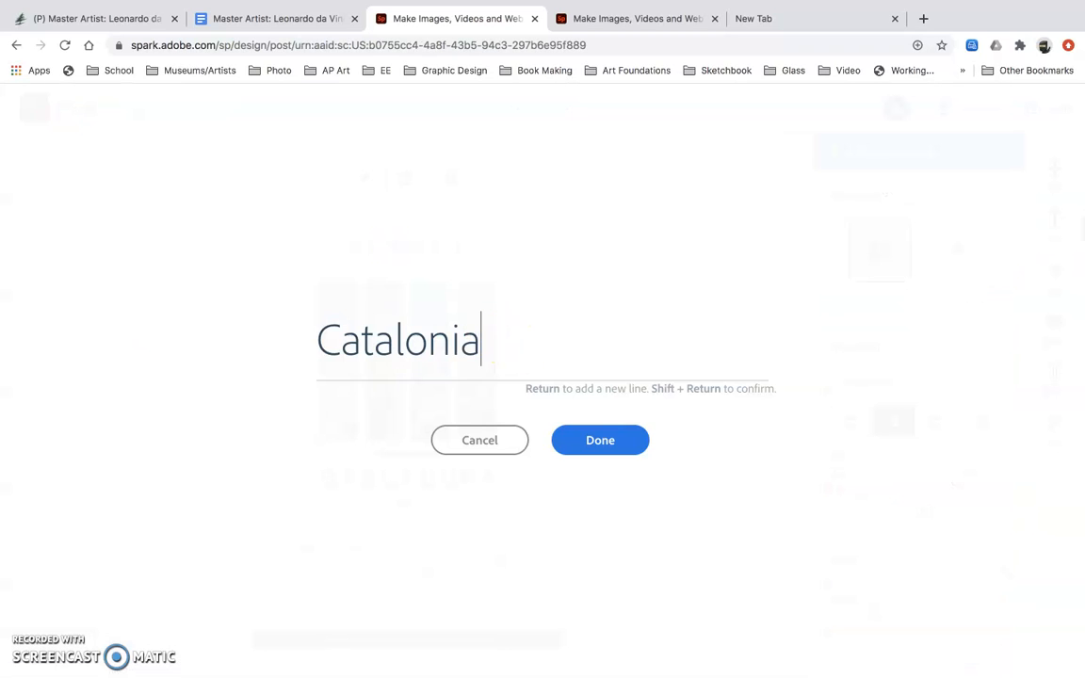
left_click_drag(484, 334, 332, 344)
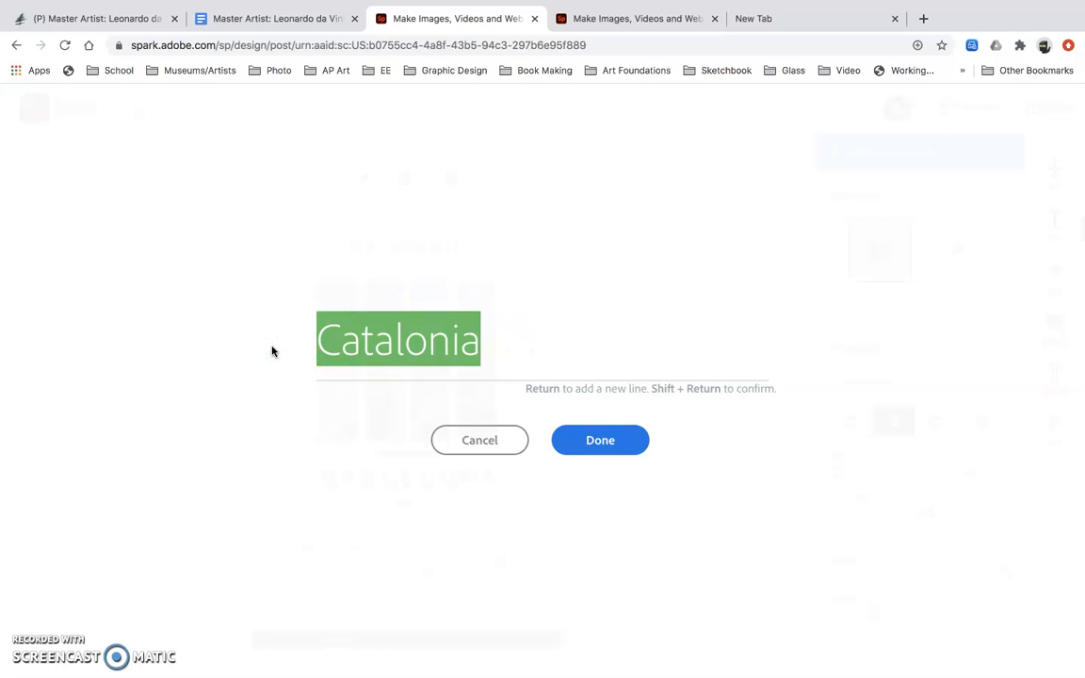
type("Fantastic Art Show")
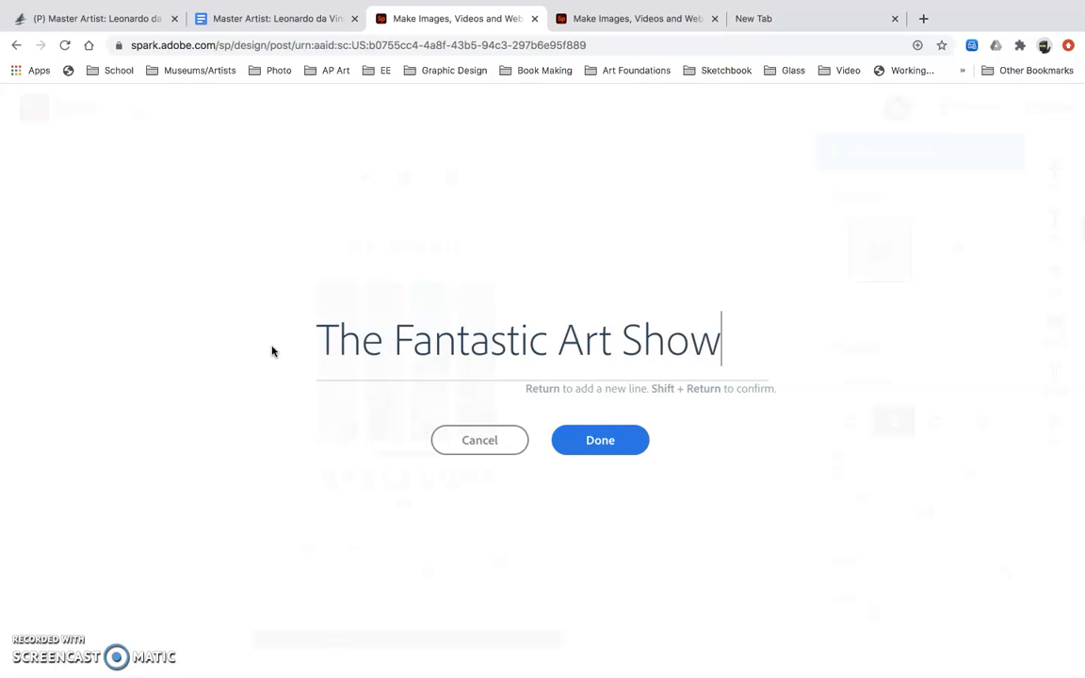
left_click(584, 433)
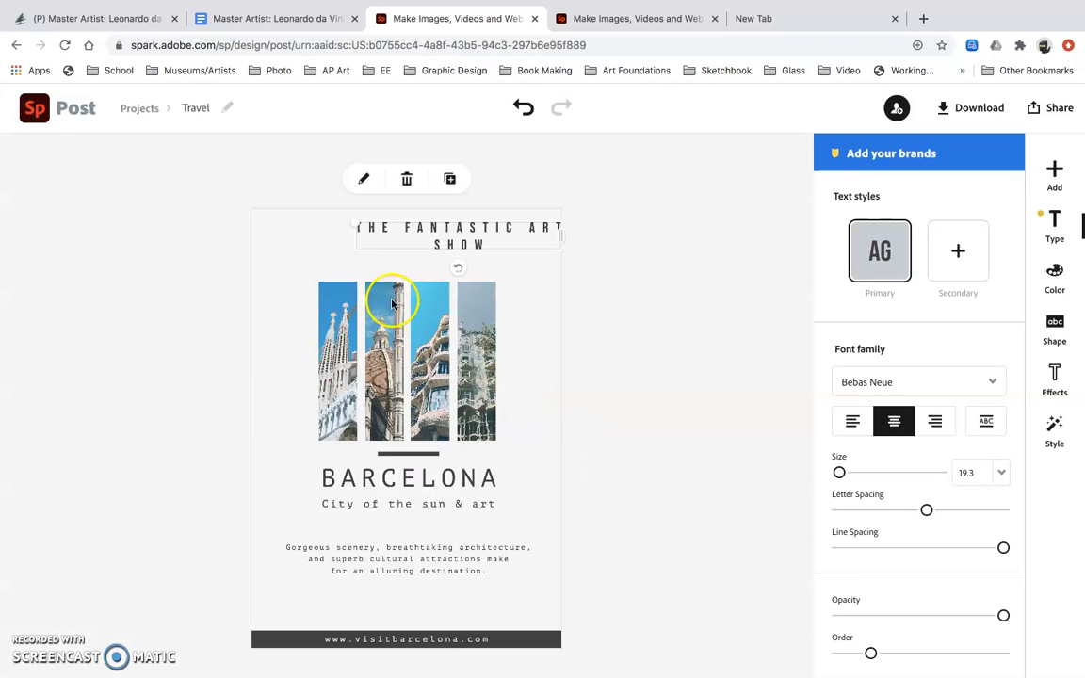
Reshape the heading to fit on a single line at about size 18.2 and centre it above the pictures
left_click_drag(406, 229, 400, 227)
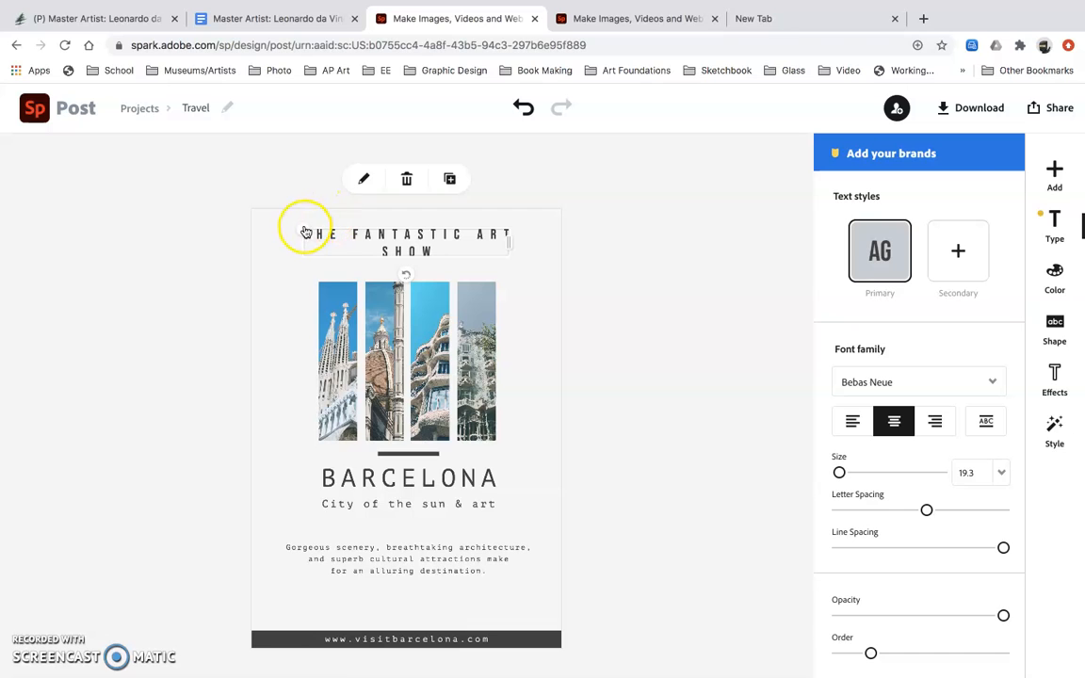
left_click_drag(304, 235, 255, 246)
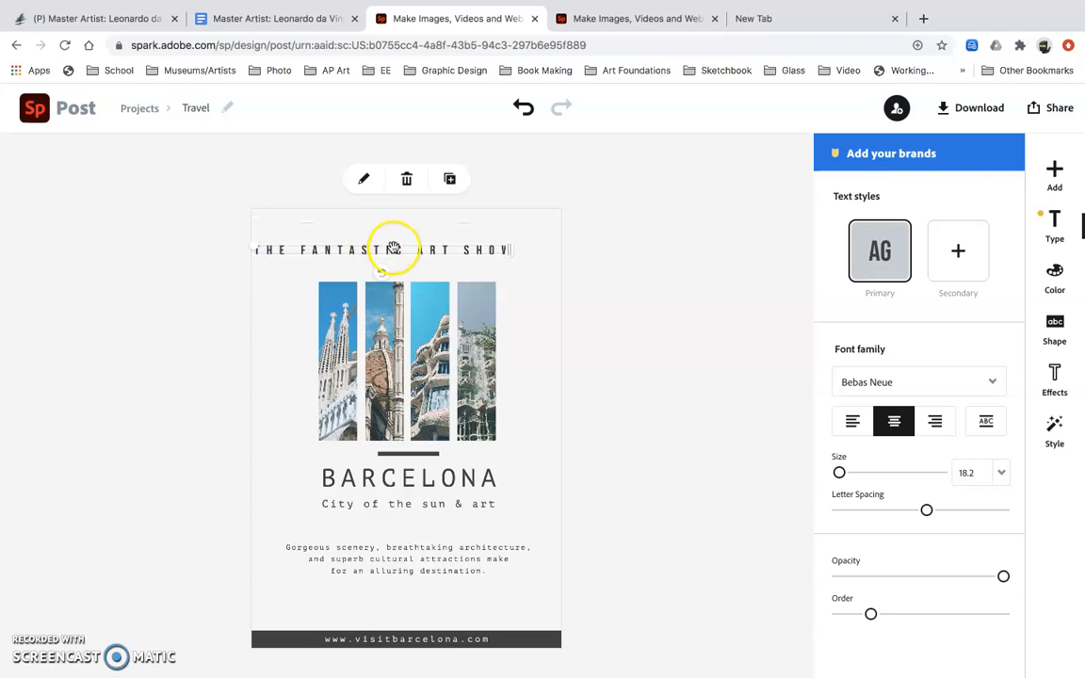
mouse_move(403, 251)
left_mouse_down()
mouse_move(424, 235)
mouse_move(417, 241)
left_mouse_up()
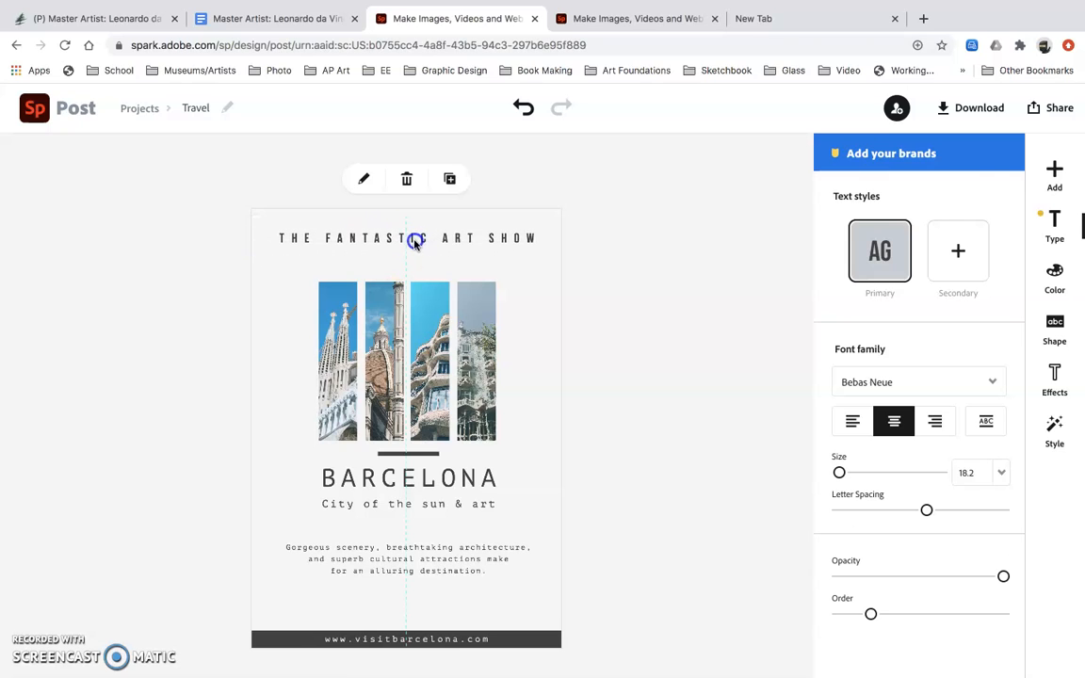
left_click(647, 397)
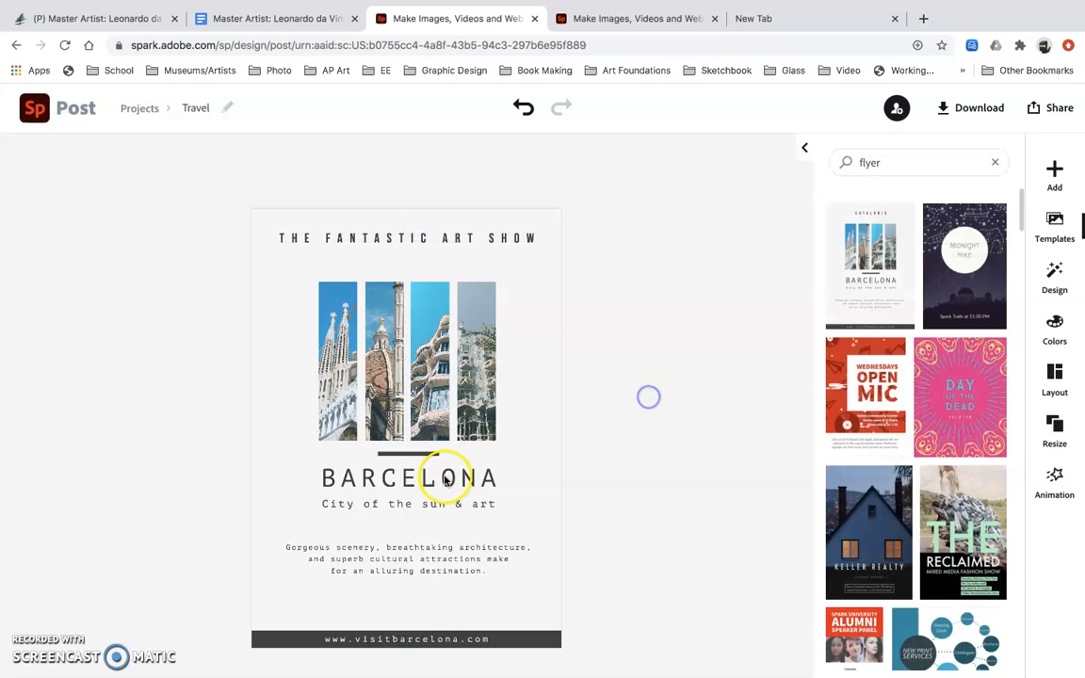
Delete the "BARCELONA" title below the pictures
double_click(445, 478)
left_click(496, 438)
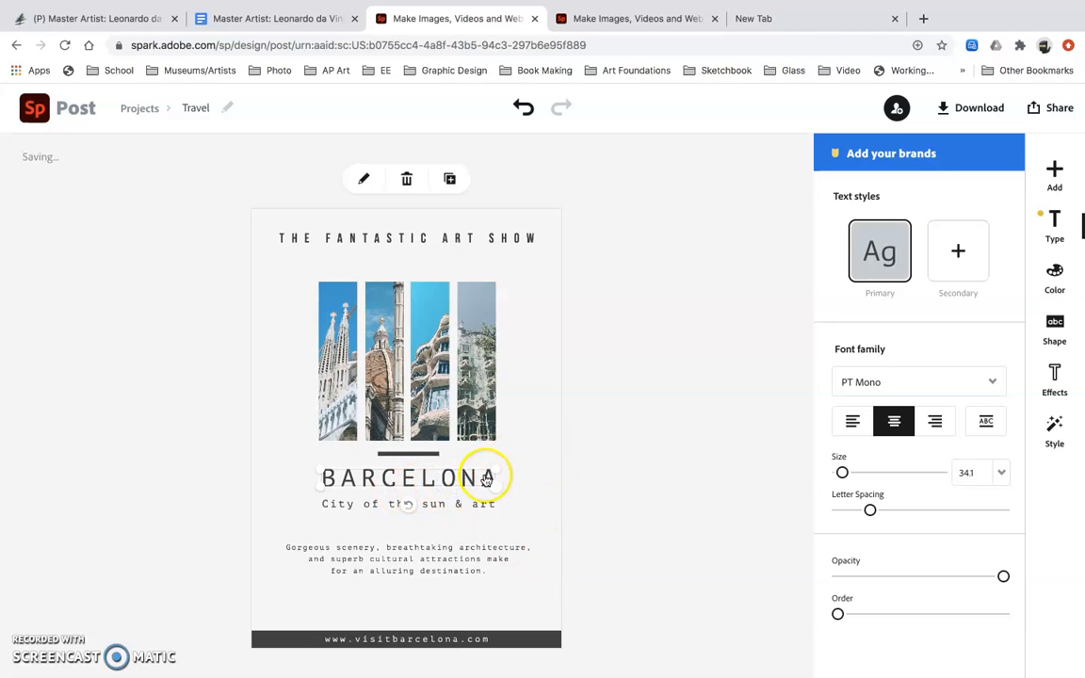
key("BackSpace")
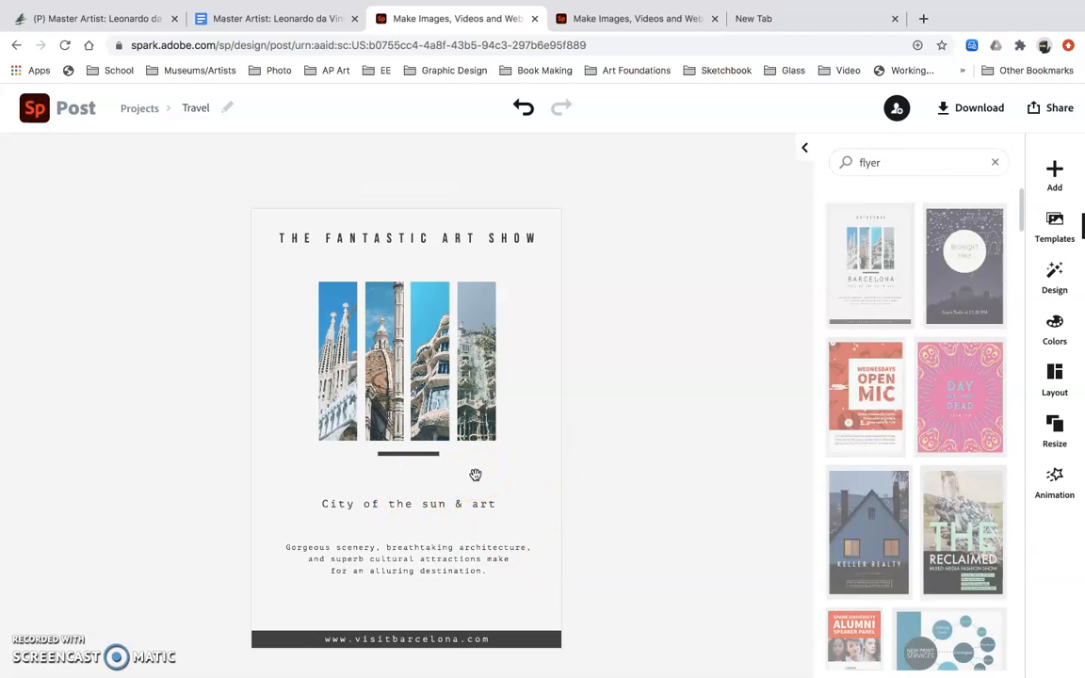
Change the font of the "City of the sun & art" line to Ultra Regular
left_click(419, 521)
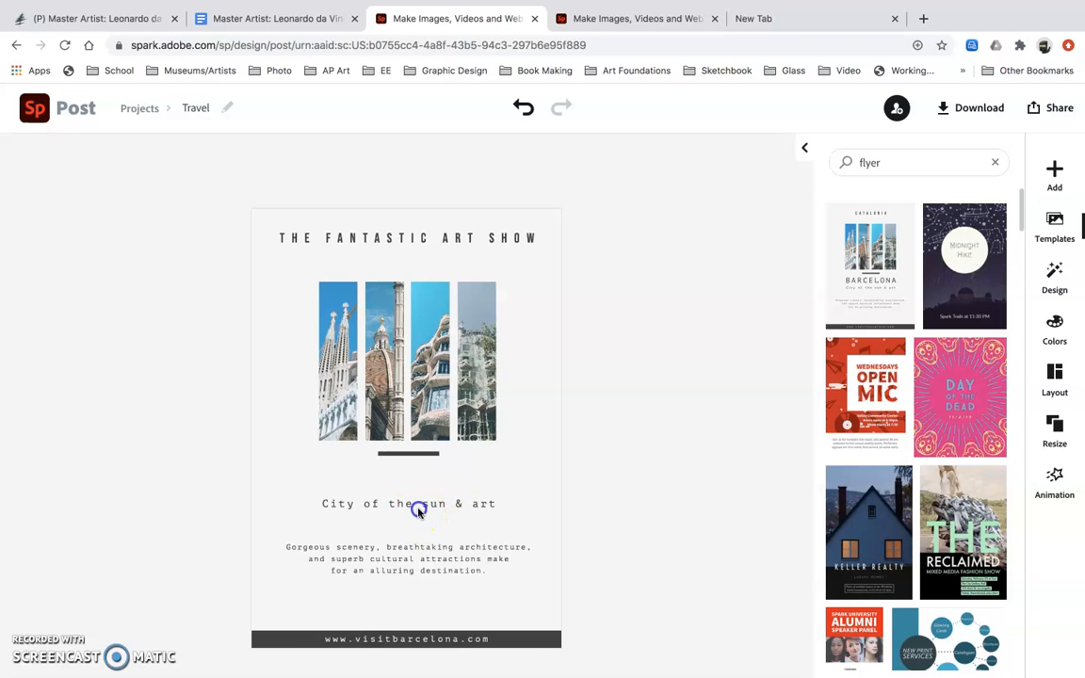
left_click(419, 509)
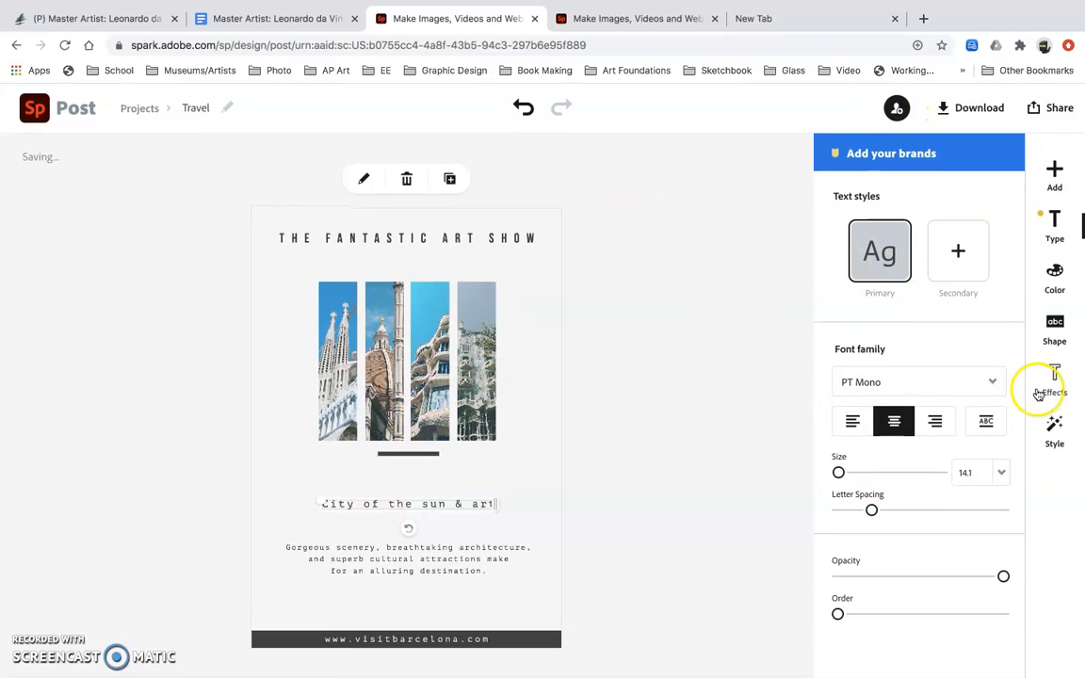
left_click(990, 382)
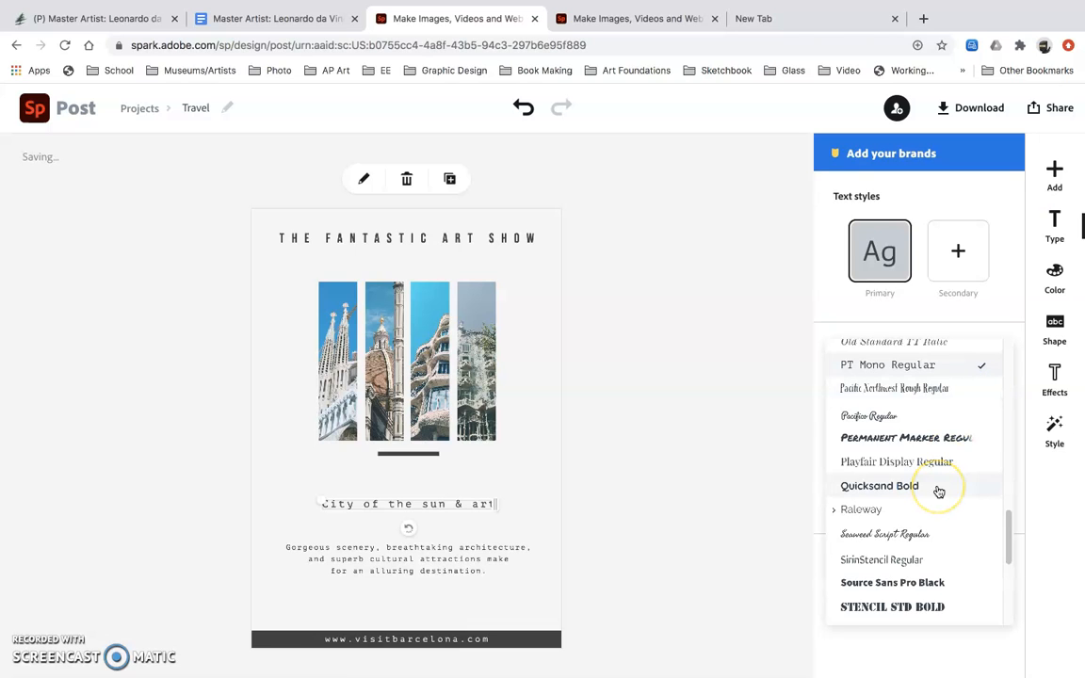
scroll(939, 491, "down", 5)
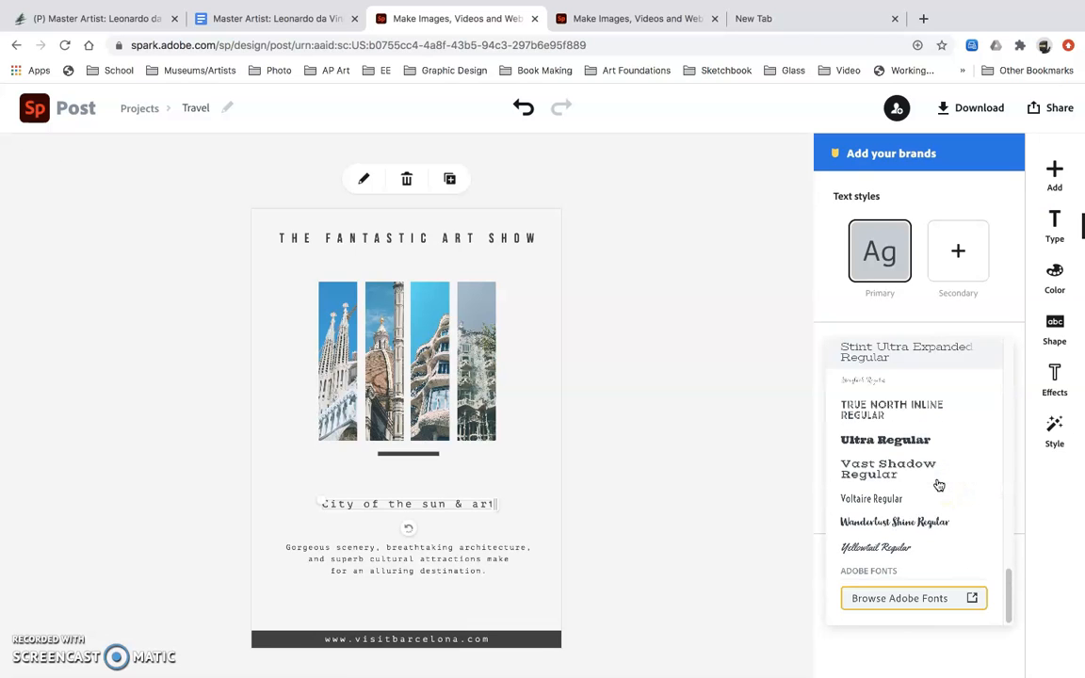
left_click(908, 439)
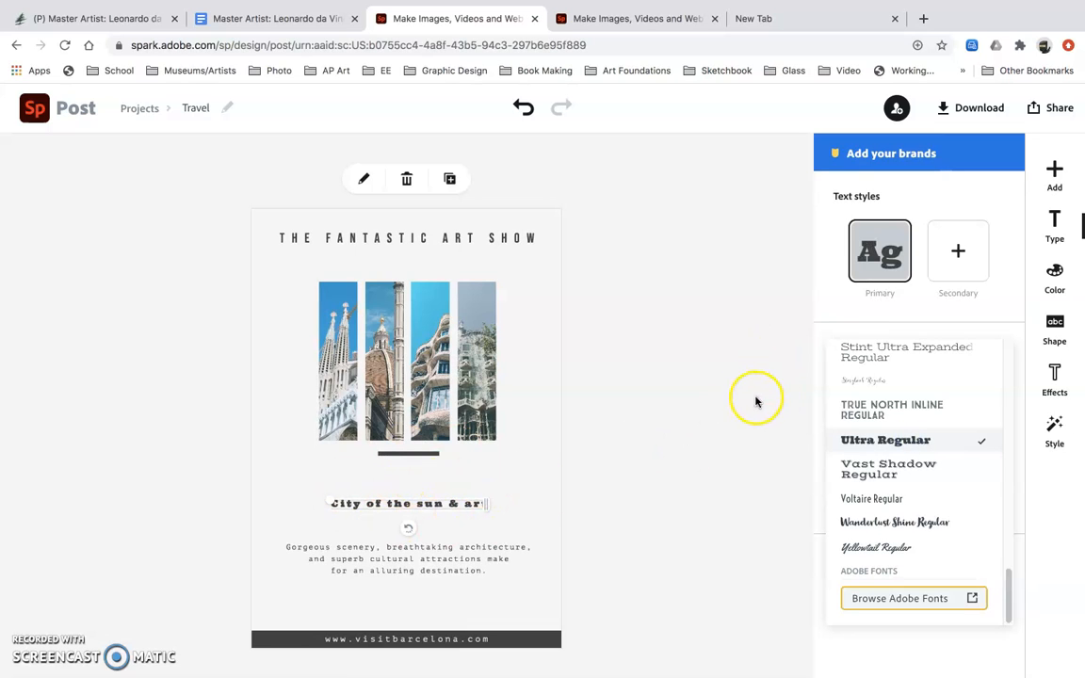
left_click(1004, 307)
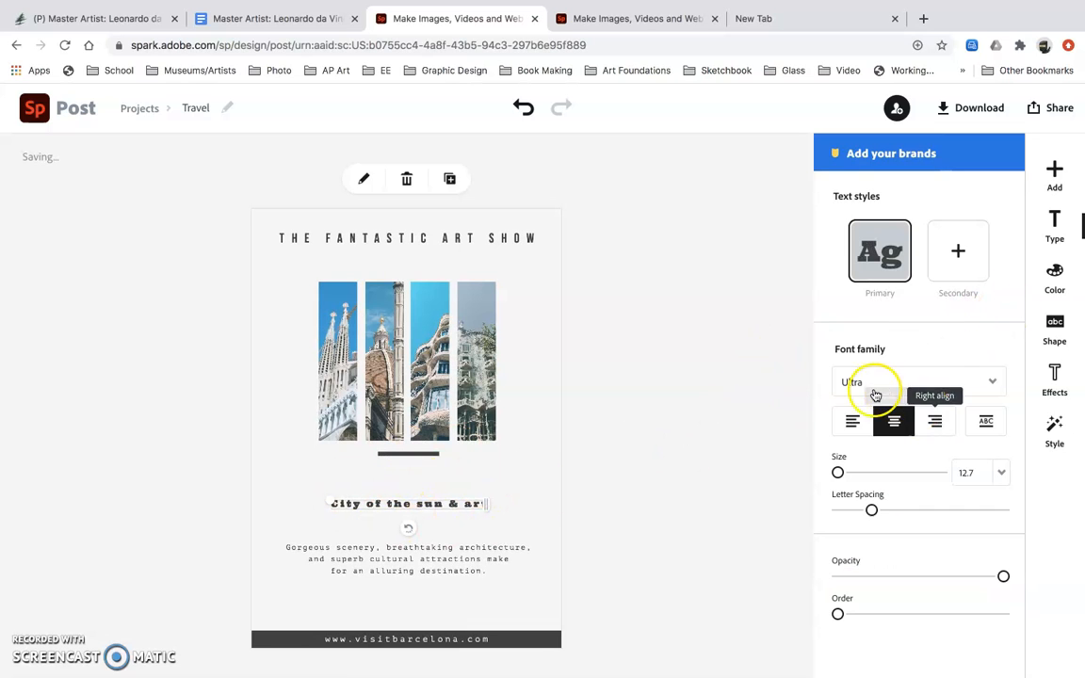
Enlarge the "City of the sun & art" line to size 33 and tighten its letter spacing so it roughly spans the flyer's width
left_click_drag(837, 474, 842, 473)
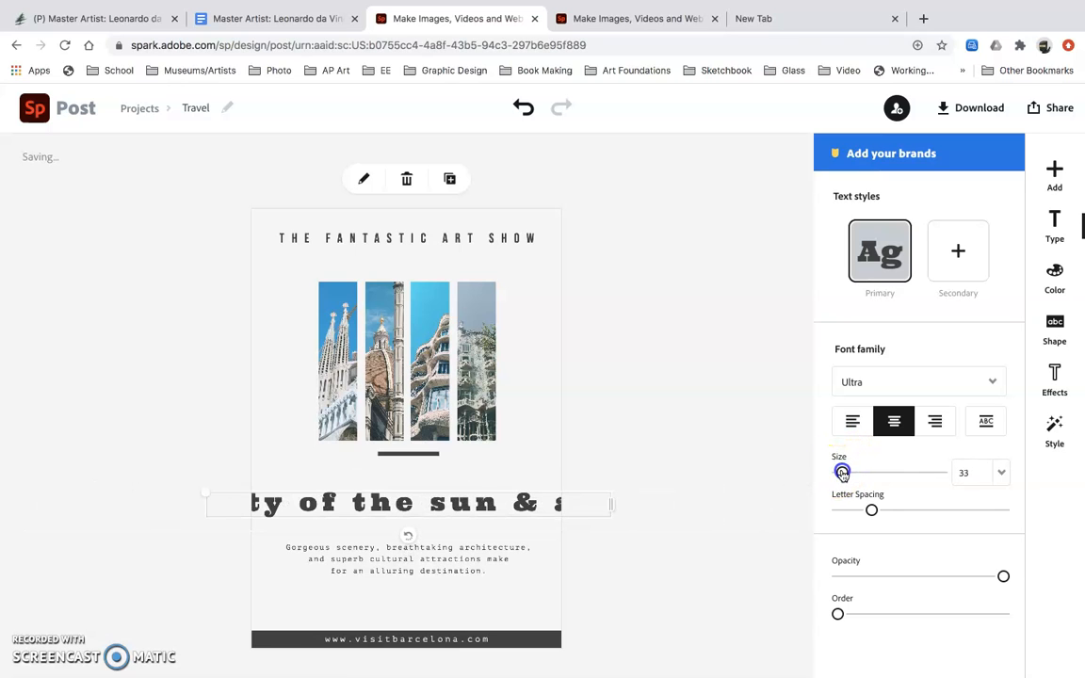
left_click_drag(873, 510, 844, 509)
mouse_move(1003, 575)
left_mouse_down()
mouse_move(886, 581)
mouse_move(1003, 581)
left_mouse_up()
left_click(837, 615)
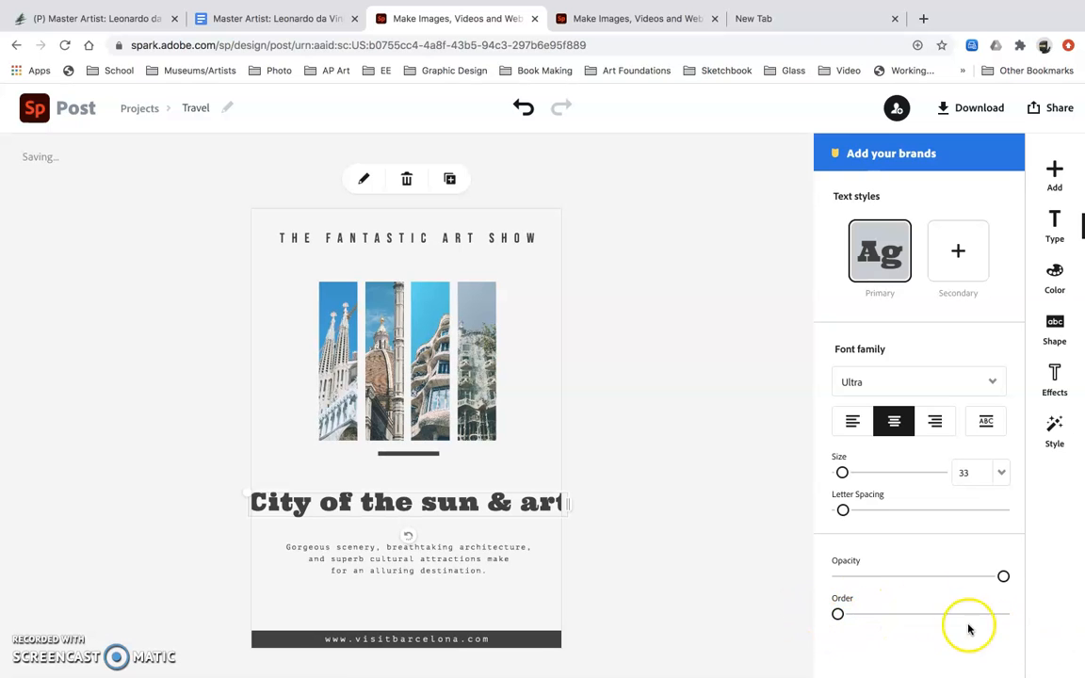
left_click(611, 448)
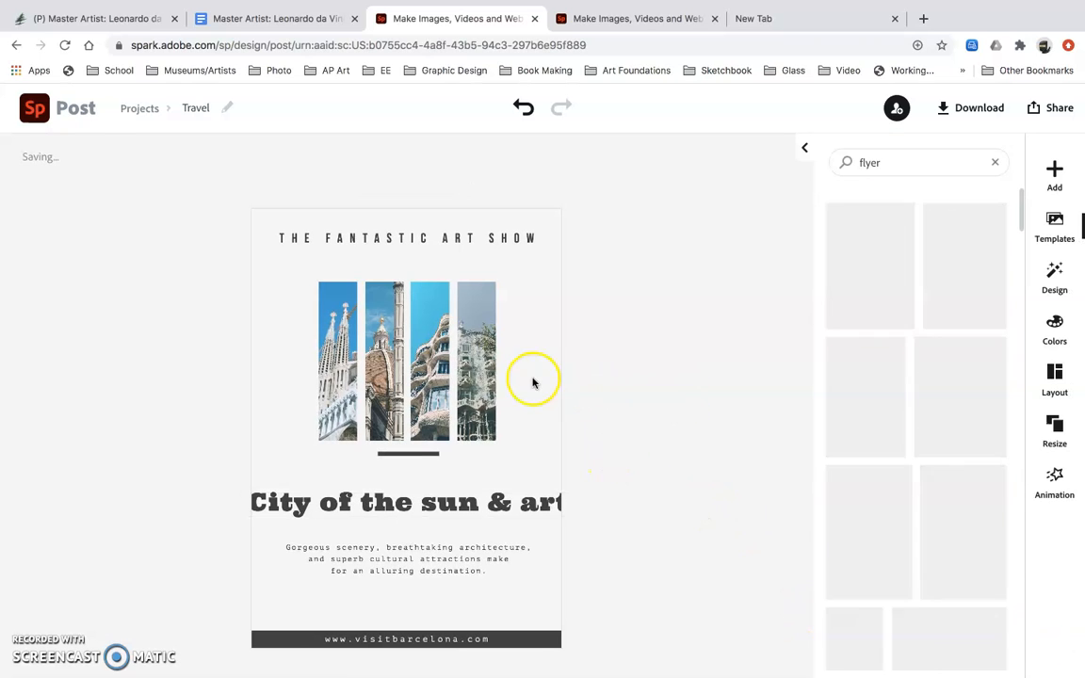
Replace the rightmost of the four building pictures with the free Casa Batlló photo of the golden ceiling lamp
left_click(476, 362)
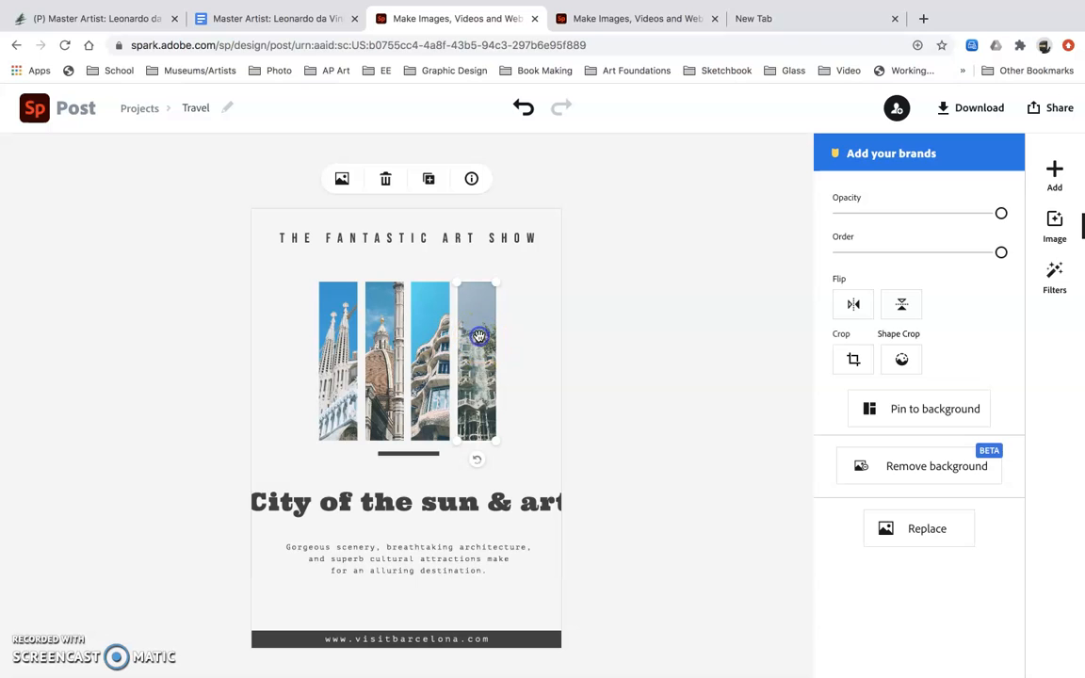
left_click(342, 180)
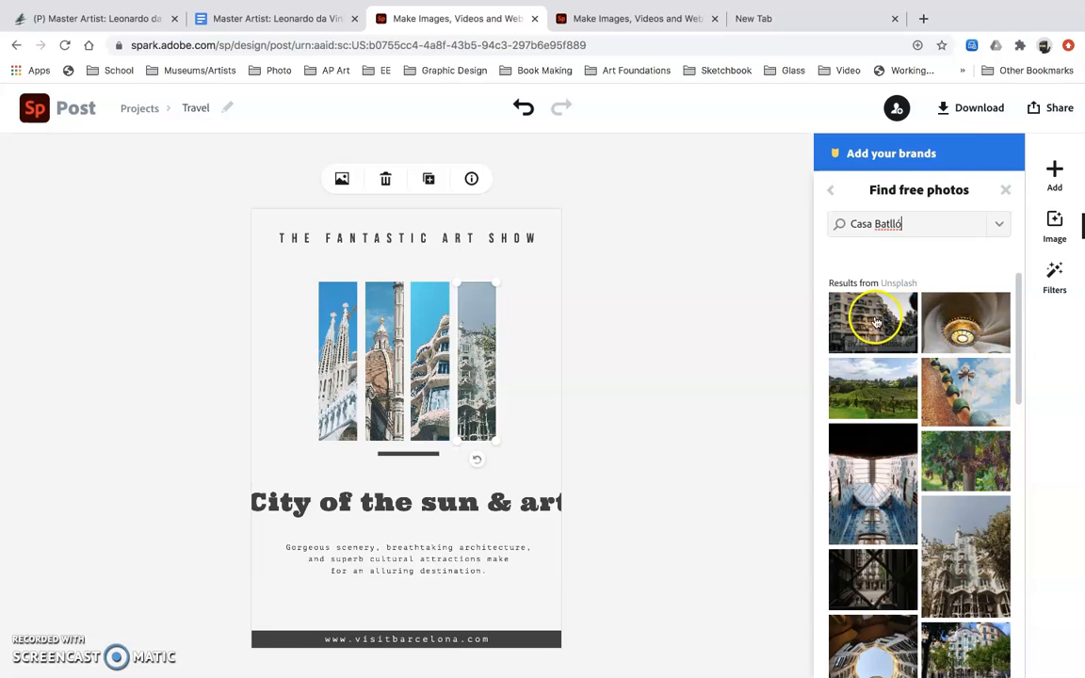
left_click(978, 338)
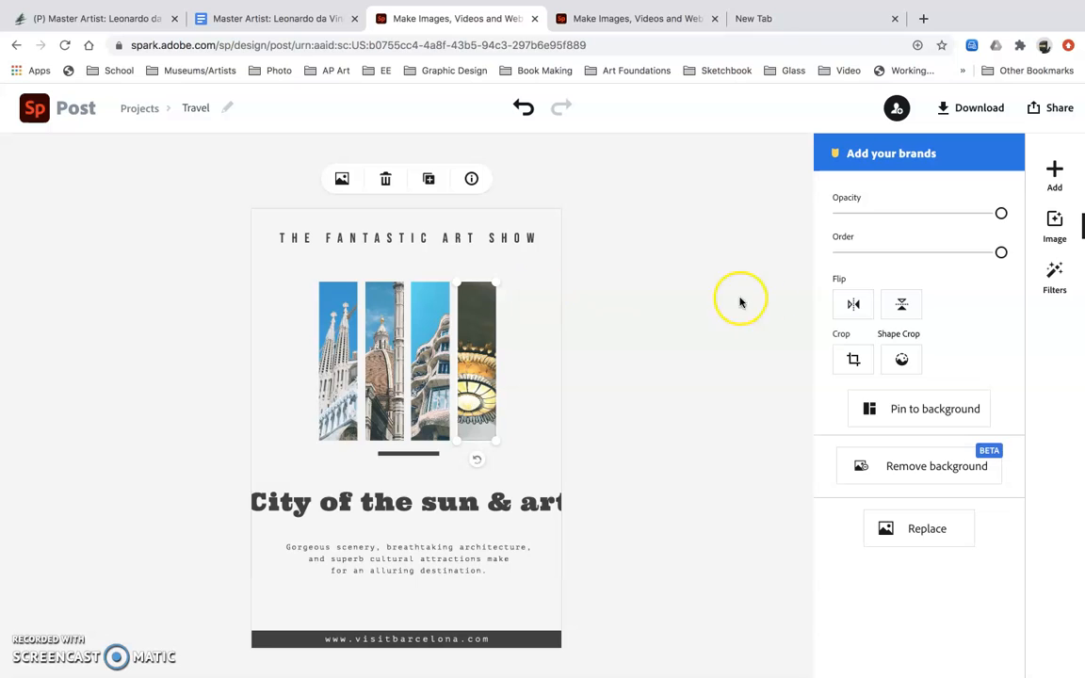
Flip the ceiling lamp picture horizontally and crop it to a circle shape
left_click(855, 305)
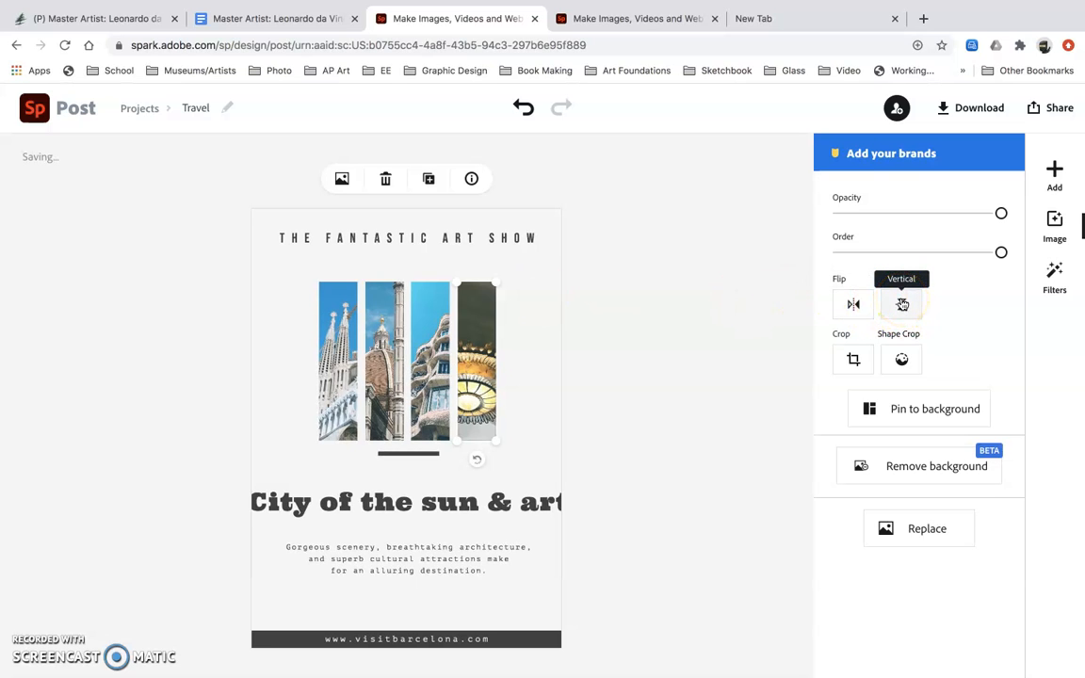
left_click(901, 359)
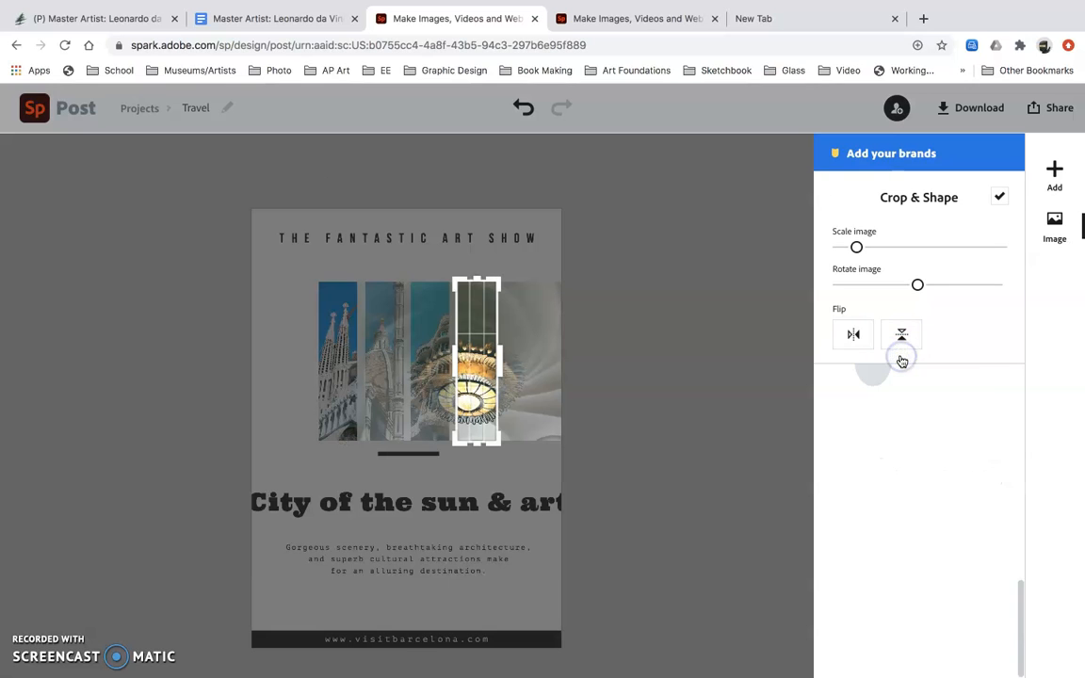
scroll(907, 560, "up", 4)
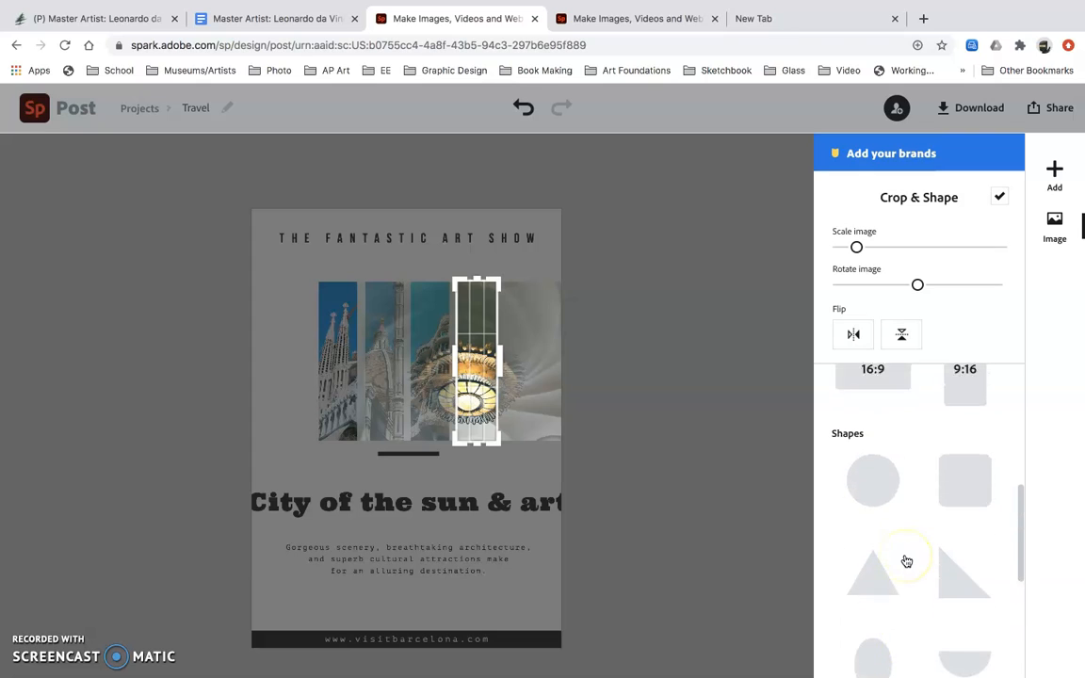
left_click(874, 520)
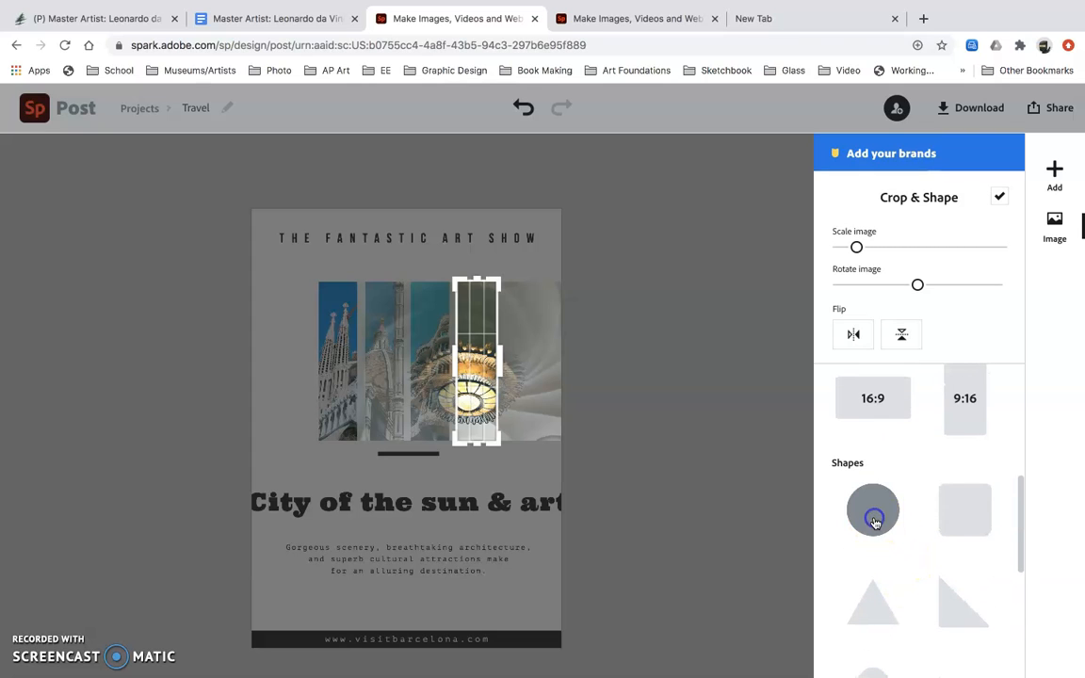
left_click(724, 271)
left_click(480, 376)
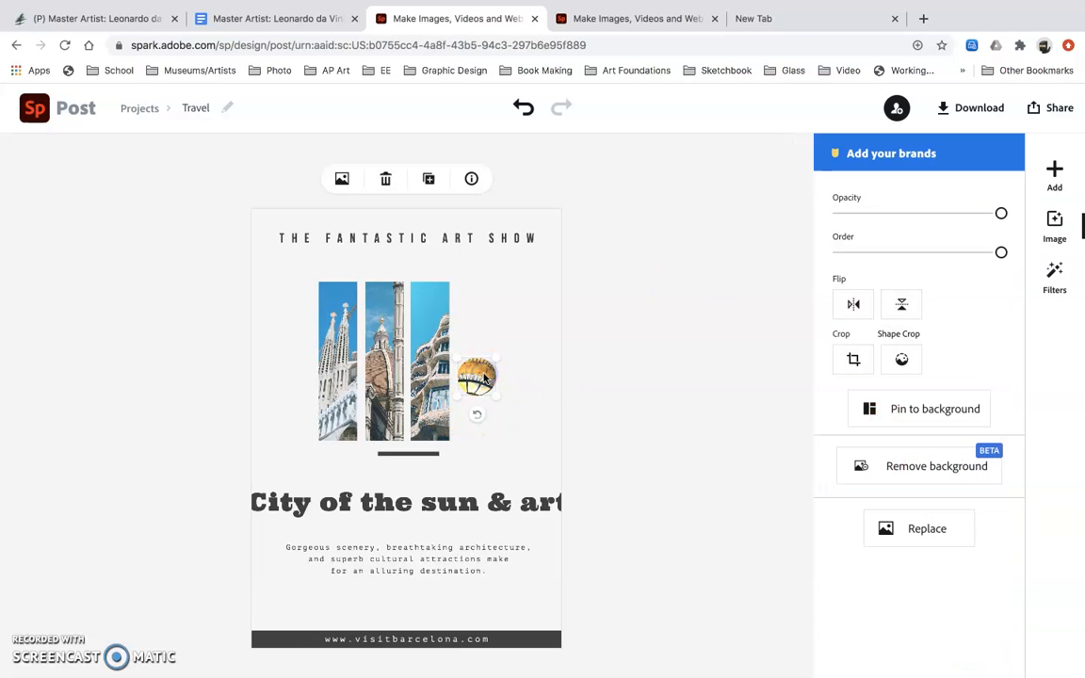
left_click(659, 353)
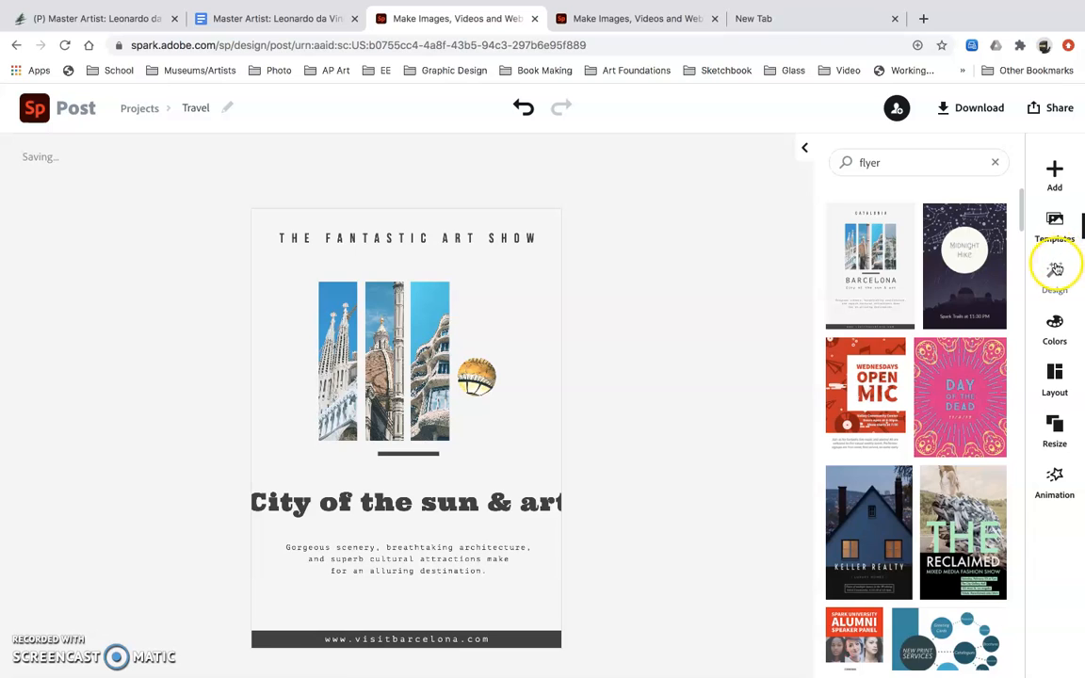
Try the first two decorative color palettes on the flyer and apply the third, ranging from red and beige to teal
left_click(1057, 268)
left_click(1056, 345)
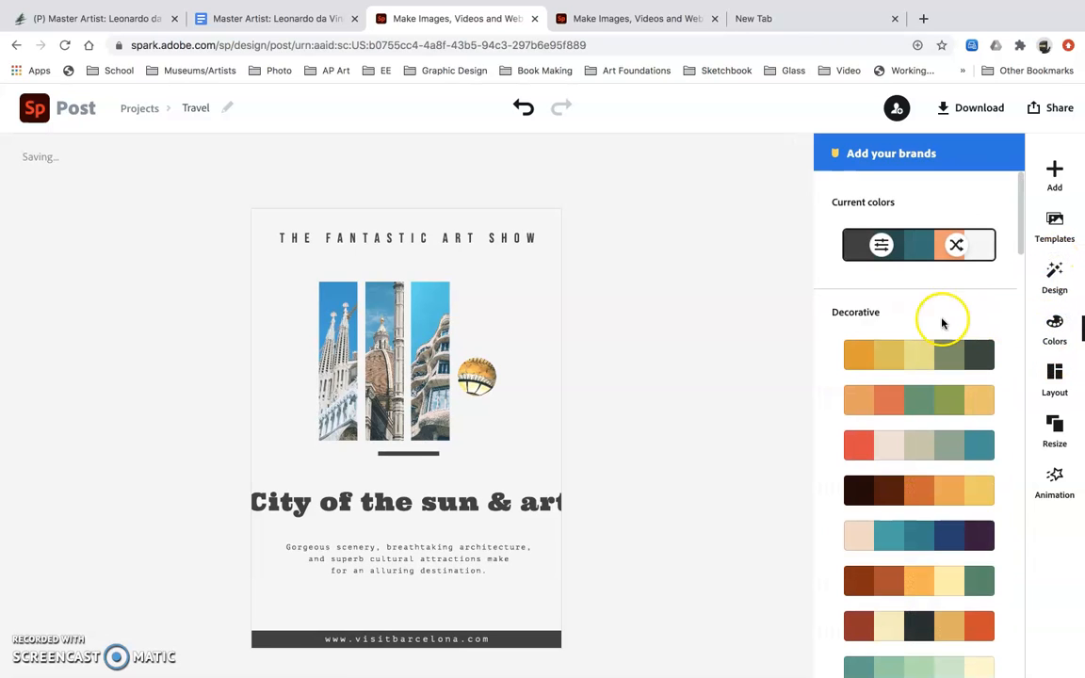
left_click(920, 349)
left_click(895, 403)
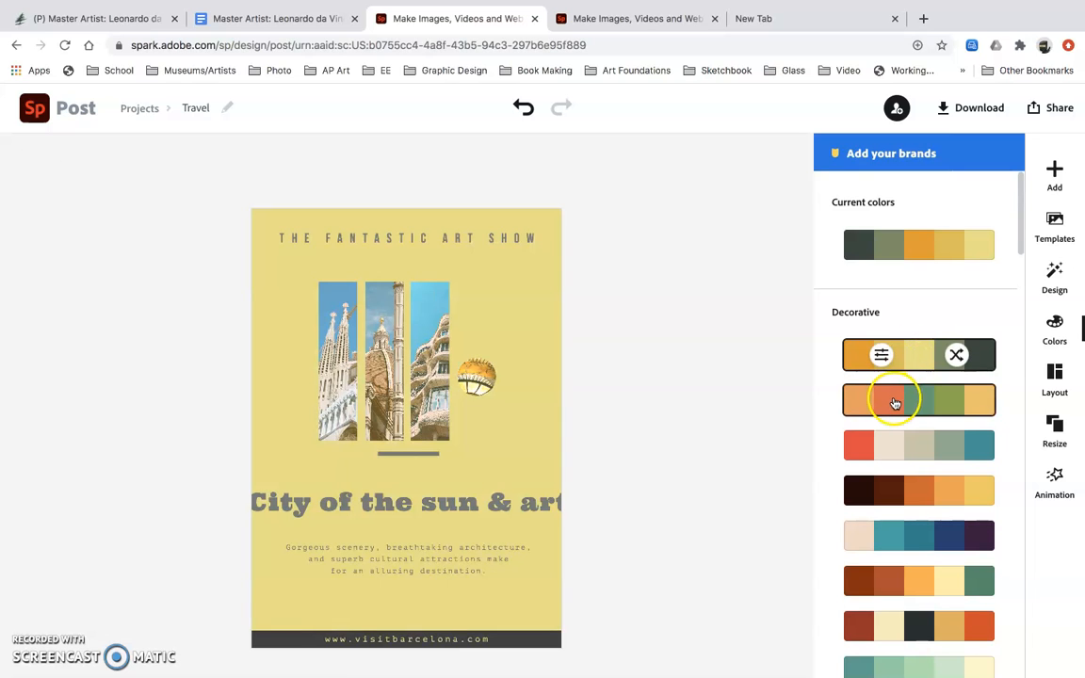
left_click(903, 448)
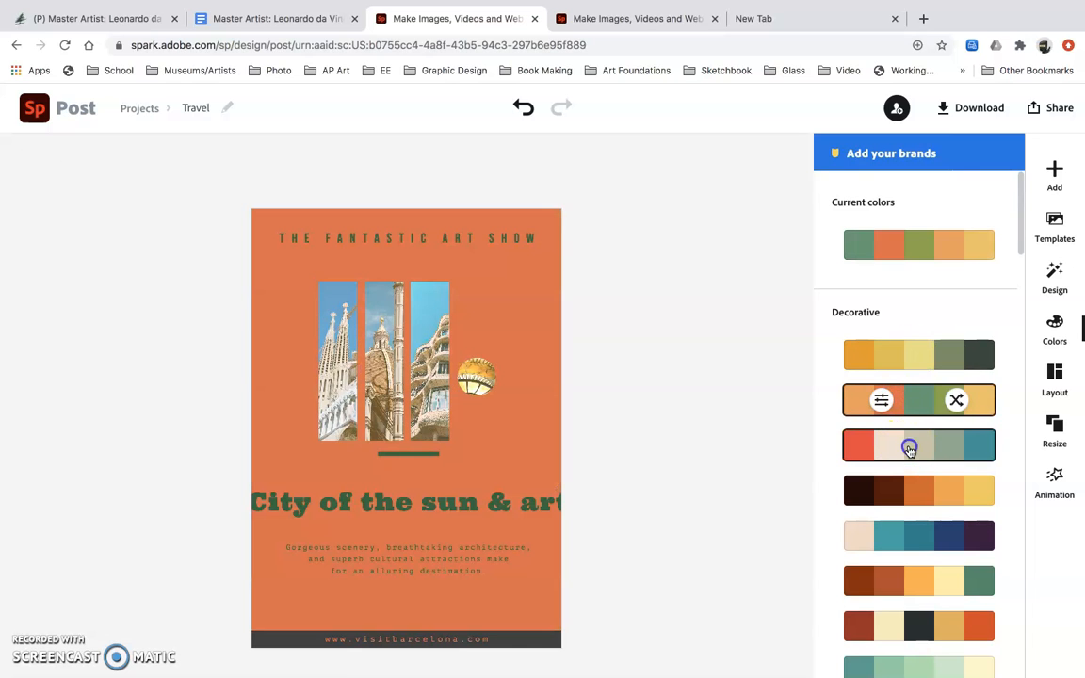
left_click(876, 250)
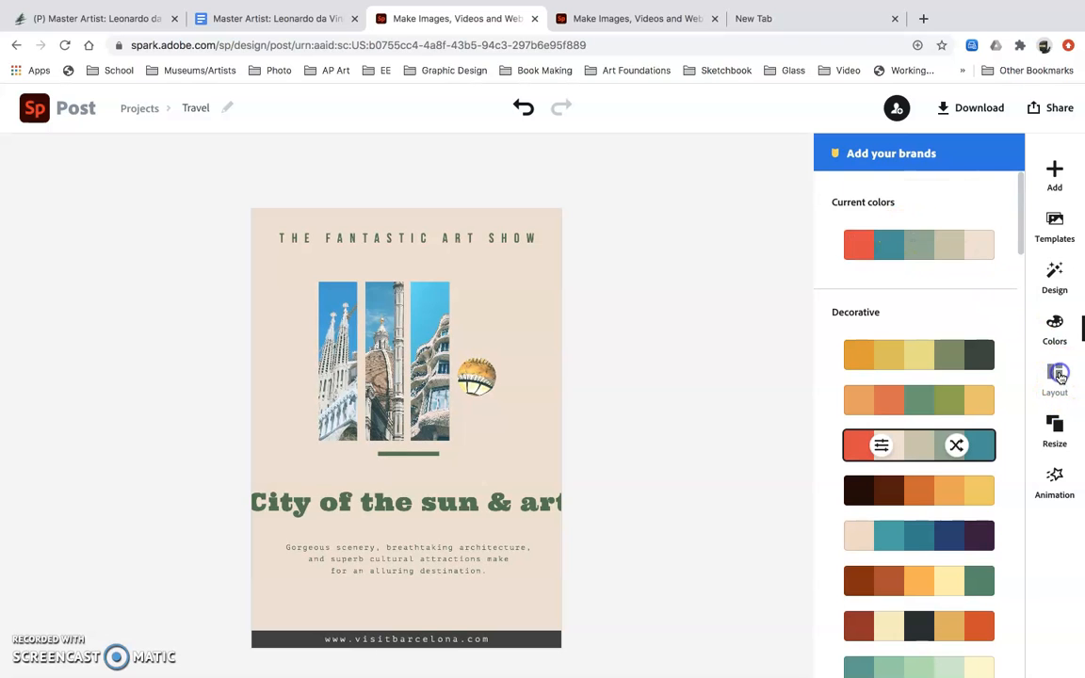
Try several grid layouts and apply the one with a tall narrow left column and two stacked cells beside it
left_click(1059, 376)
scroll(908, 500, "down", 3)
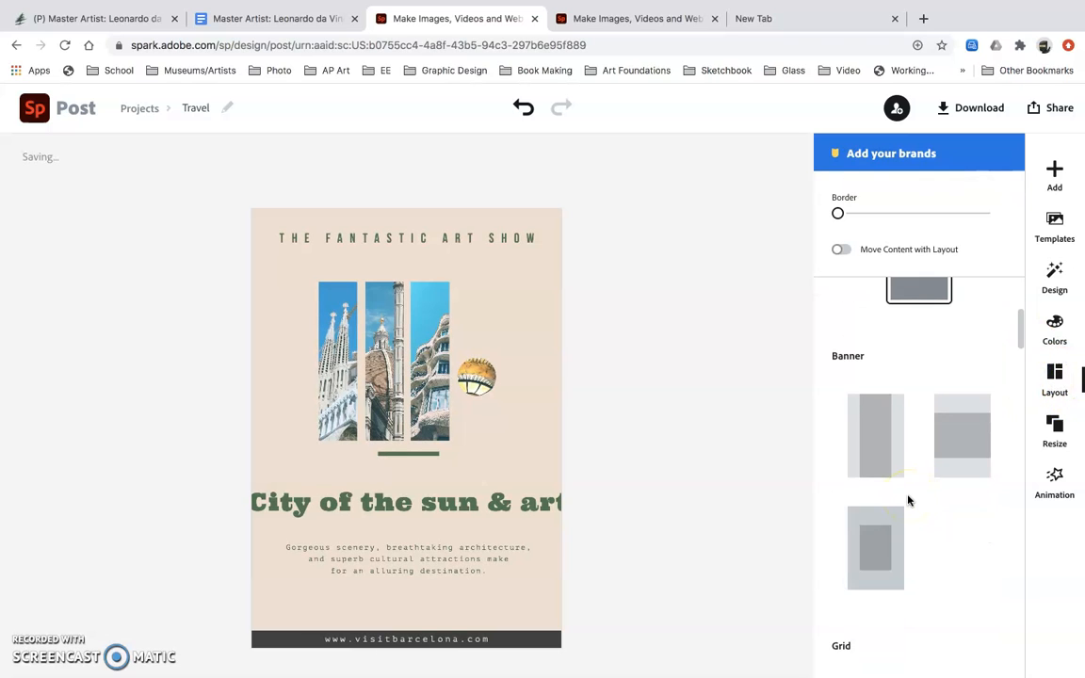
scroll(872, 565, "down", 5)
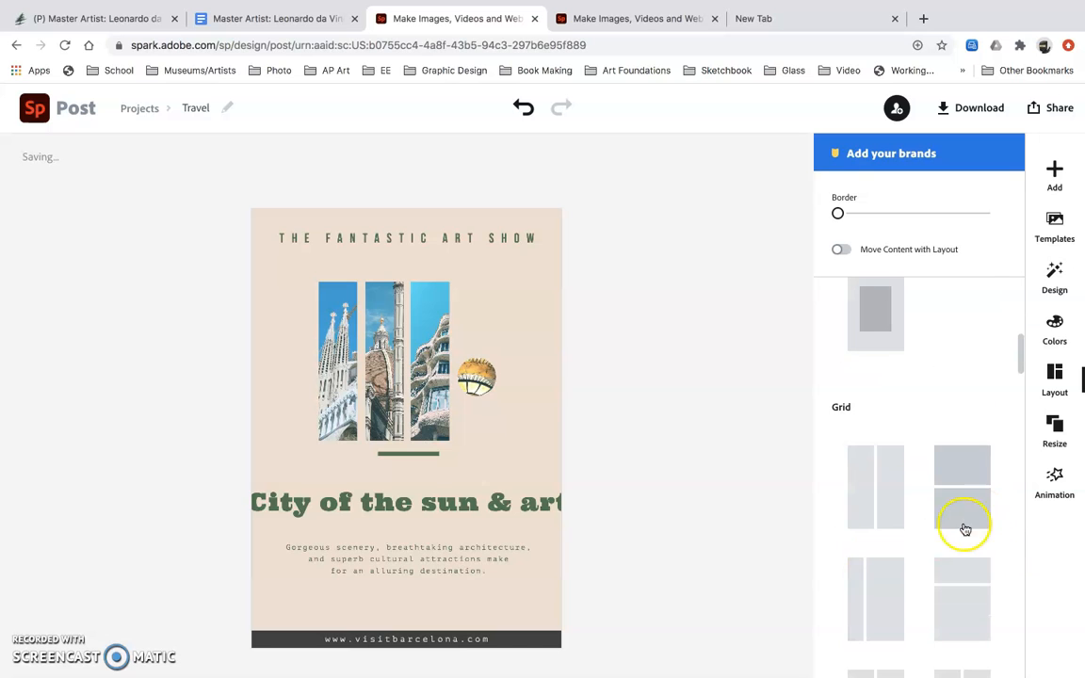
scroll(942, 555, "down", 2)
left_click(962, 412)
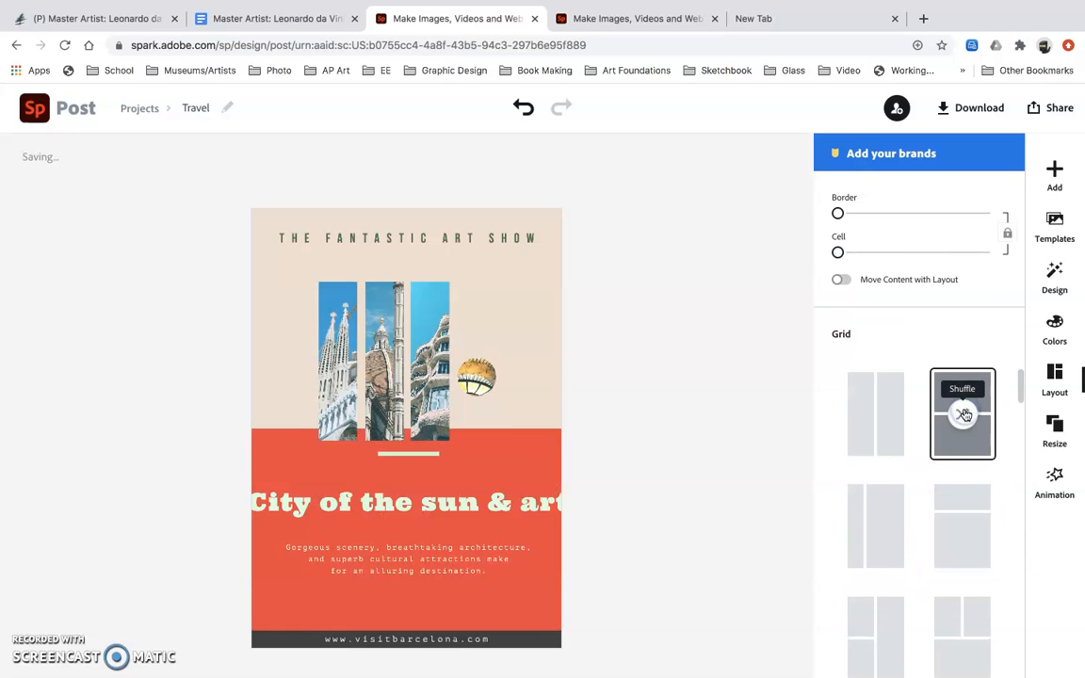
left_click(860, 519)
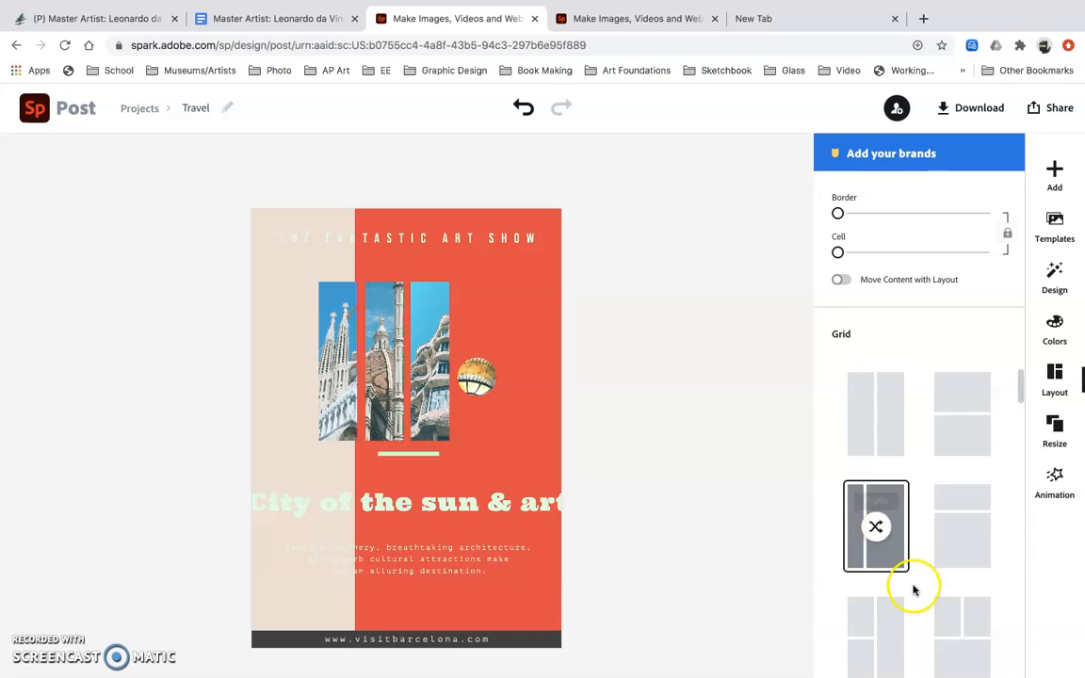
scroll(913, 591, "down", 2)
left_click(879, 606)
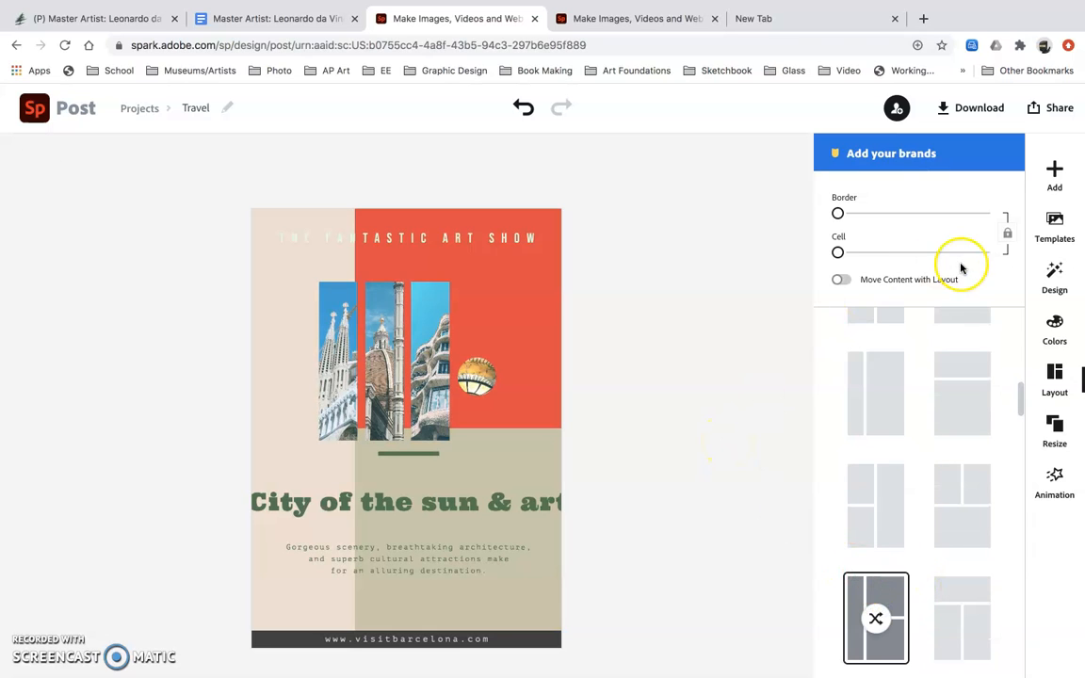
Try the framed "INHALE EXHALE" text template above the pictures and delete it
left_click(1056, 169)
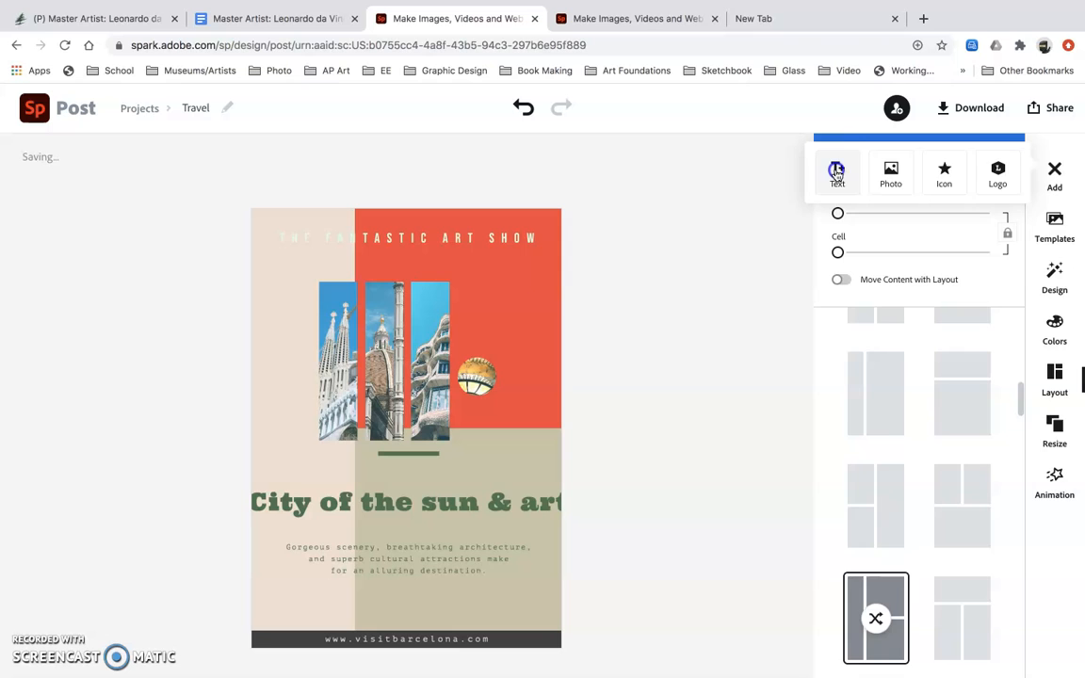
left_click(837, 172)
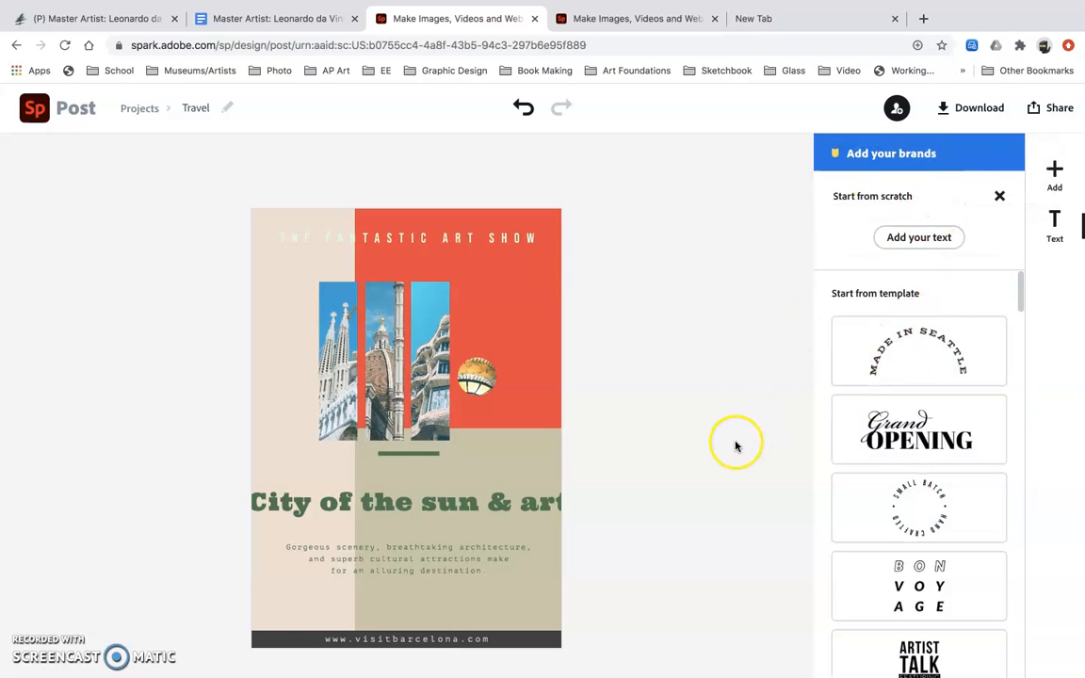
scroll(1014, 508, "down", 2)
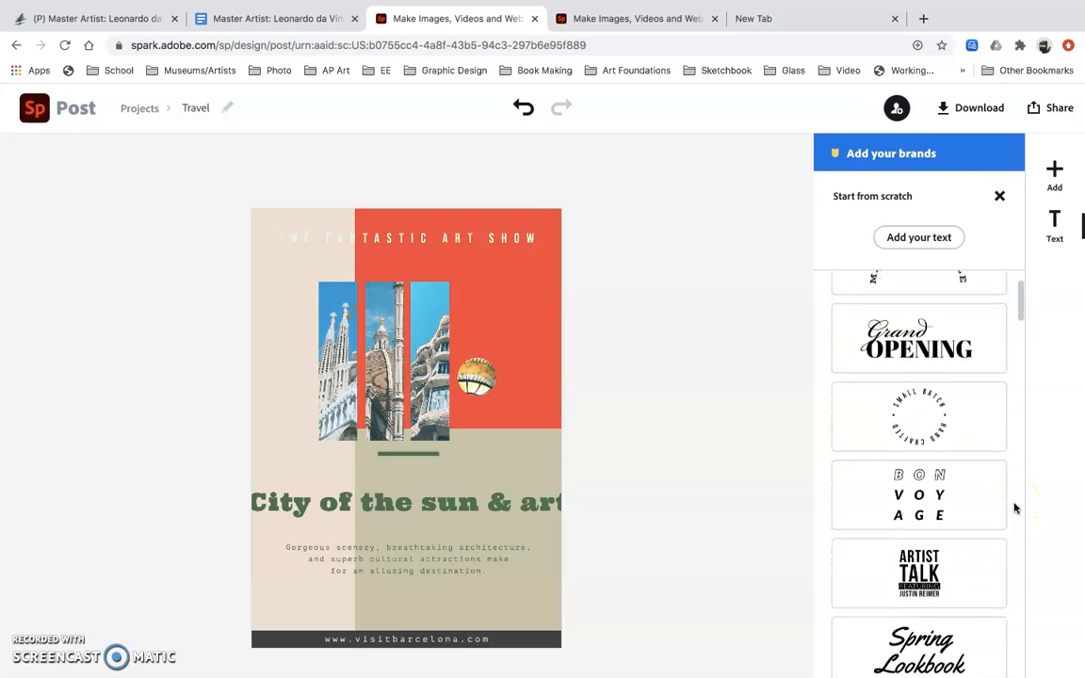
scroll(1014, 507, "down", 4)
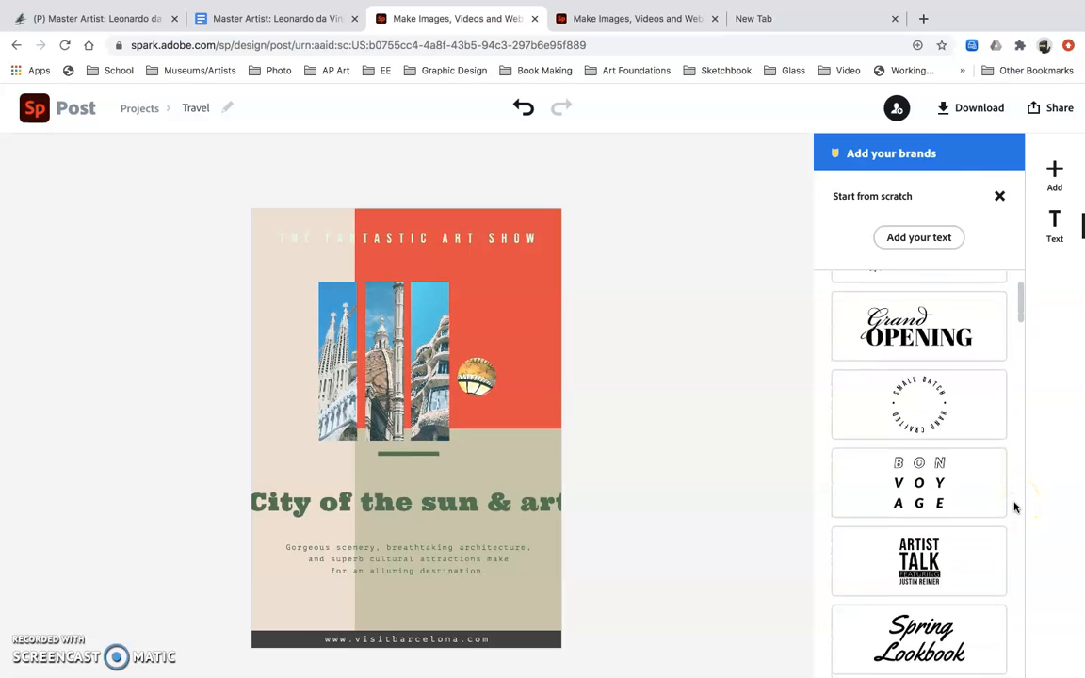
scroll(1014, 504, "down", 6)
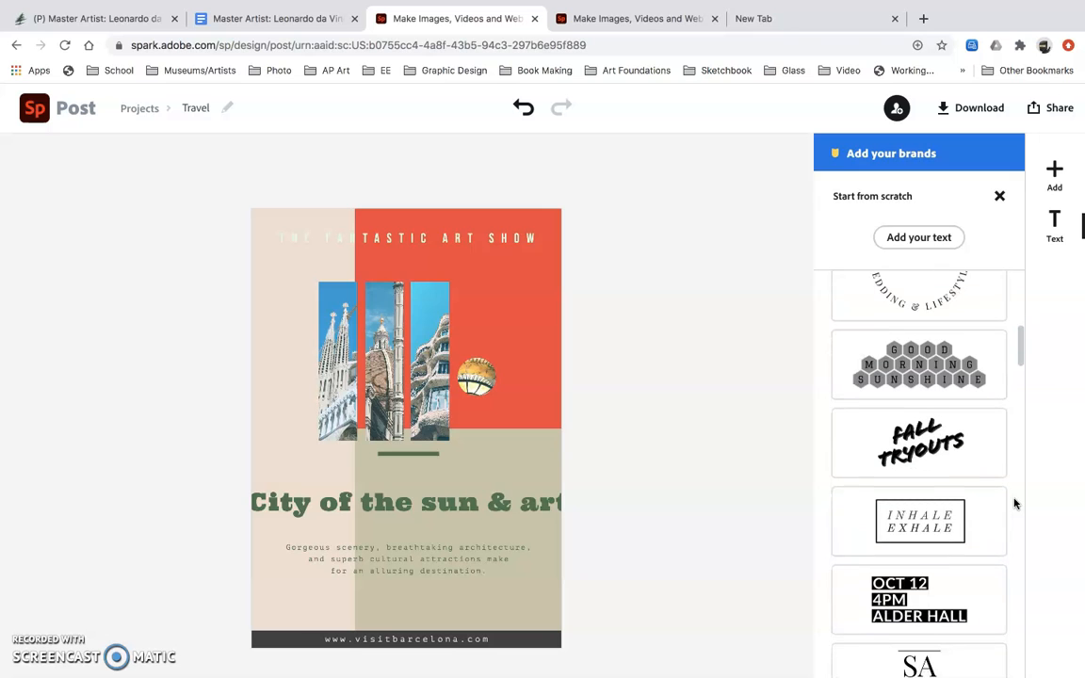
left_click(937, 520)
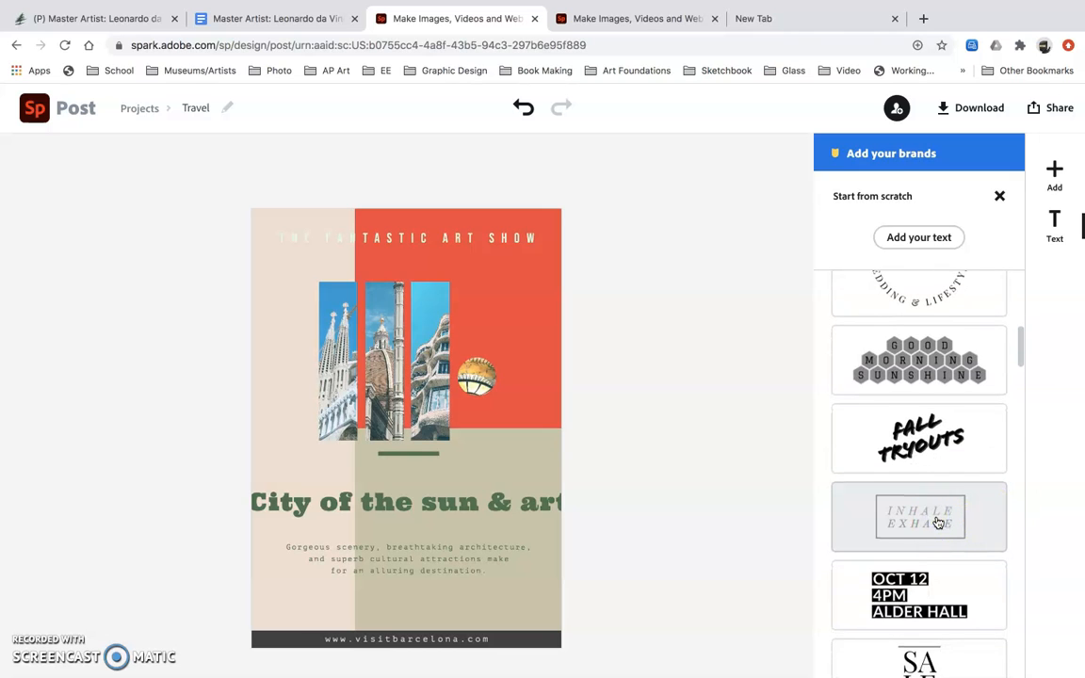
left_click_drag(438, 198, 418, 268)
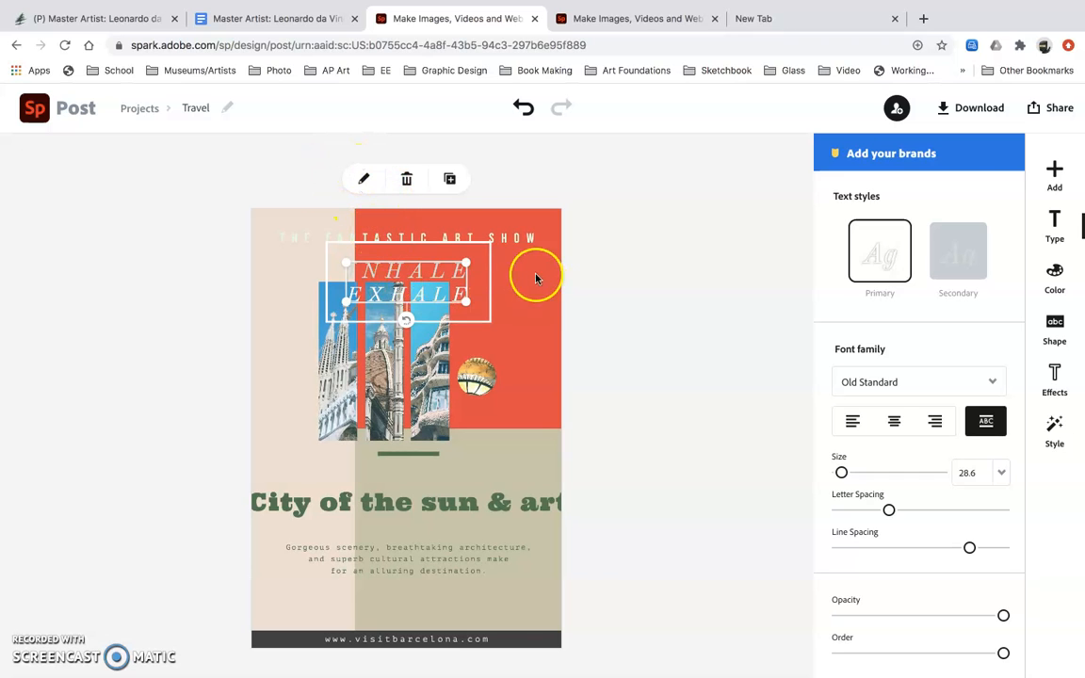
left_click(406, 179)
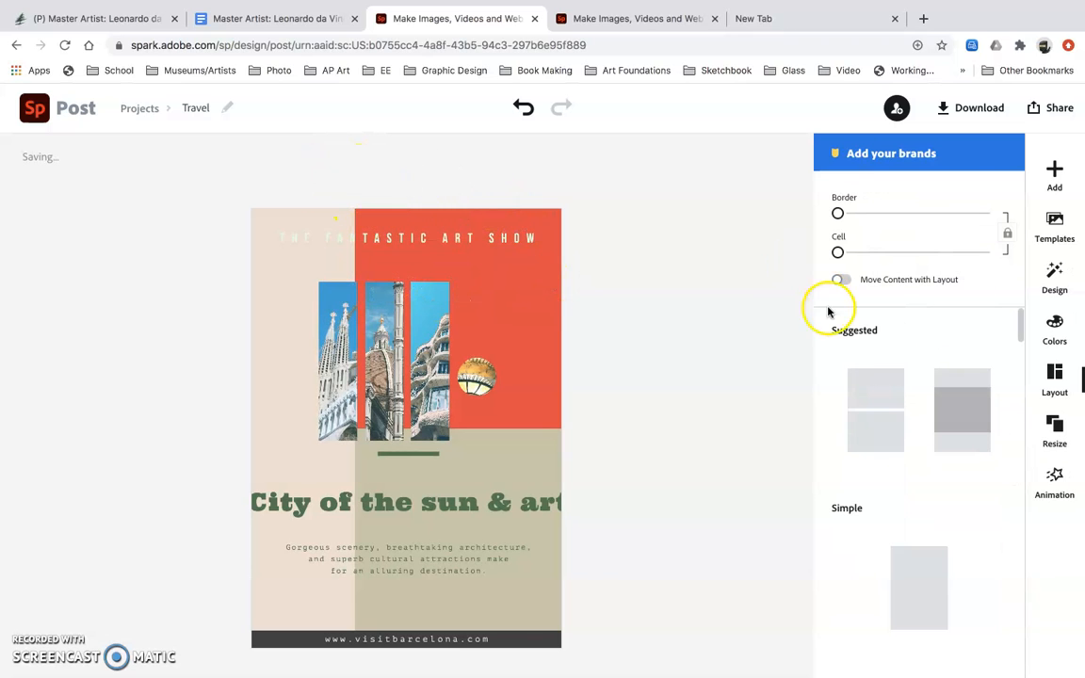
Search the icon library for "badge"
left_click(1054, 173)
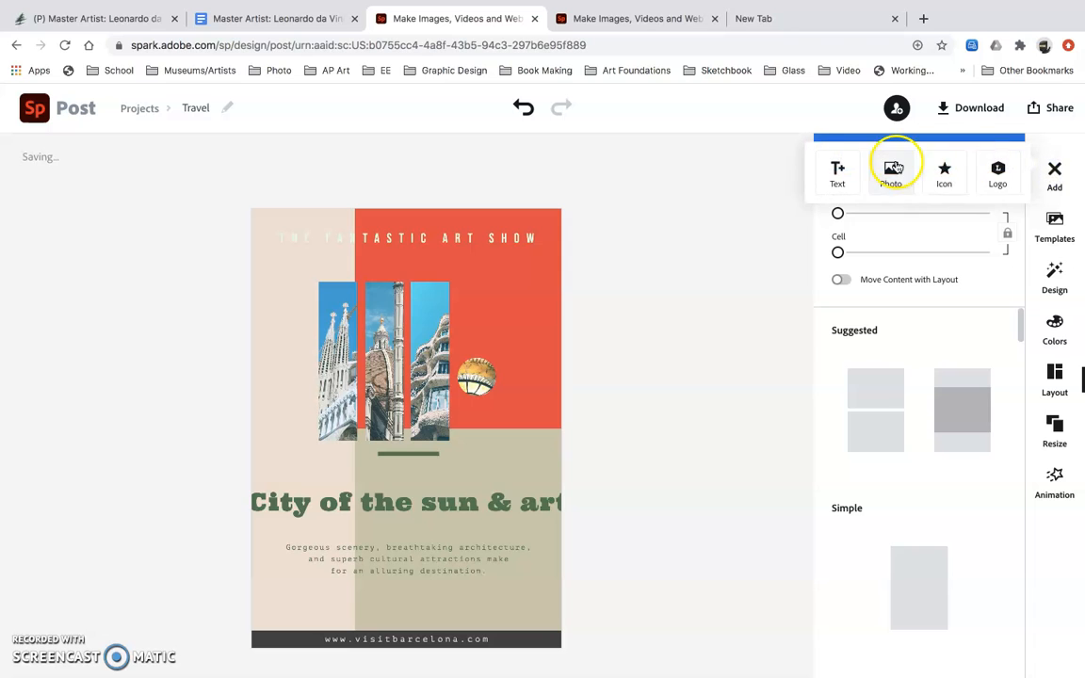
left_click(946, 173)
type("badge")
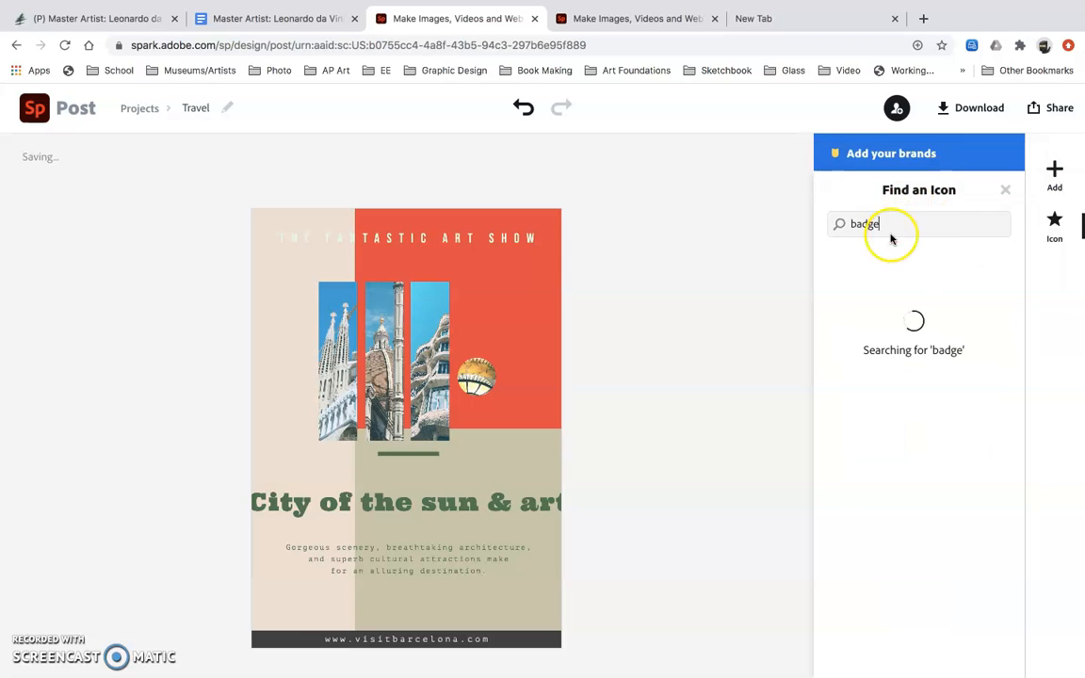
Search the icon library for "circle" and add solid circle icons to the flyer
left_click_drag(888, 223, 837, 226)
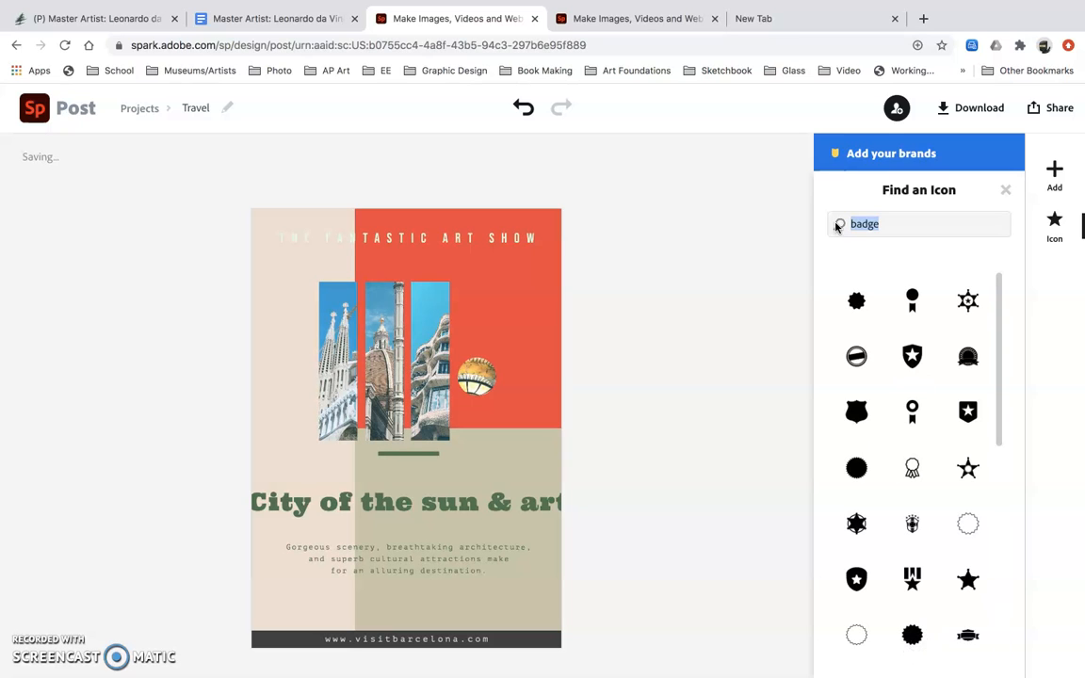
type("cu")
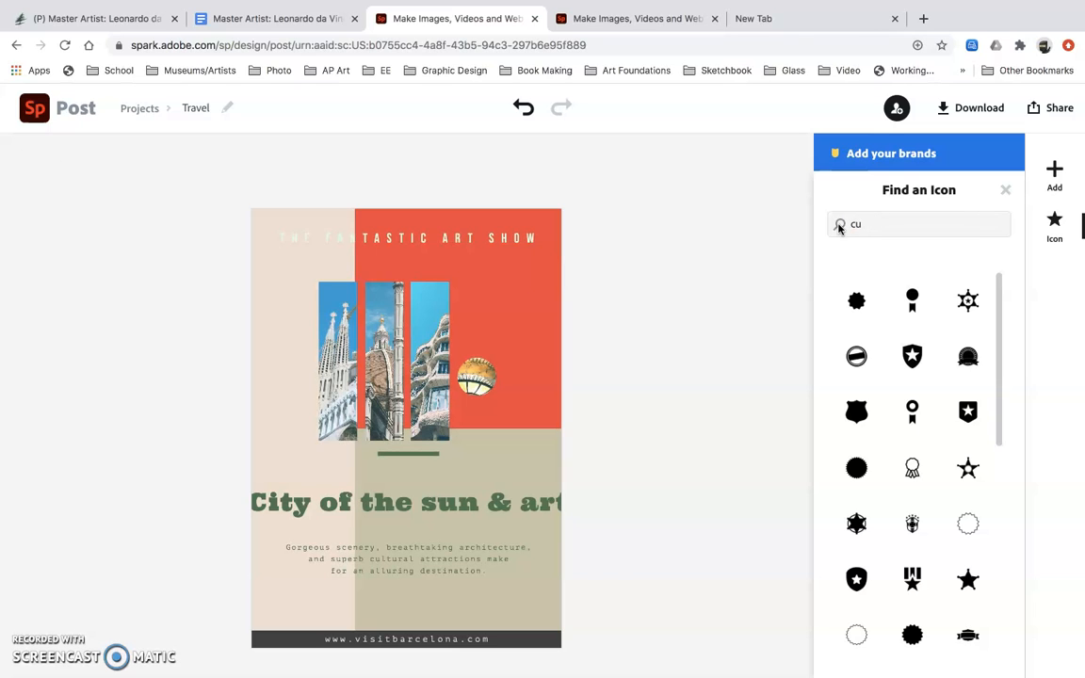
type("rcle")
key("Return")
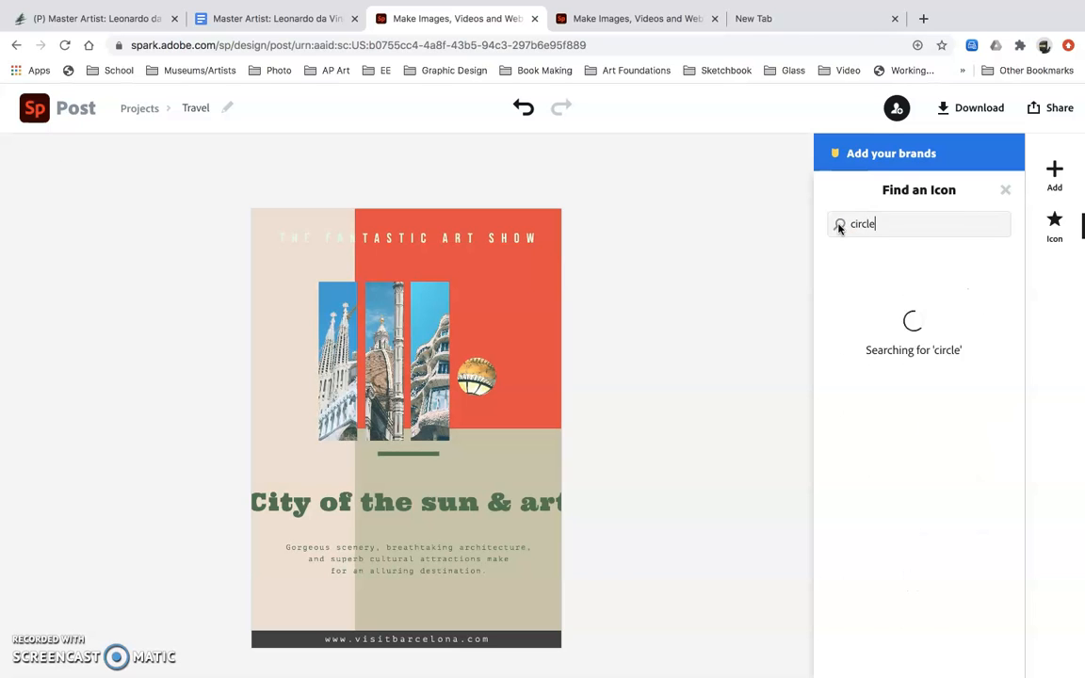
scroll(909, 650, "down", 2)
scroll(909, 645, "down", 3)
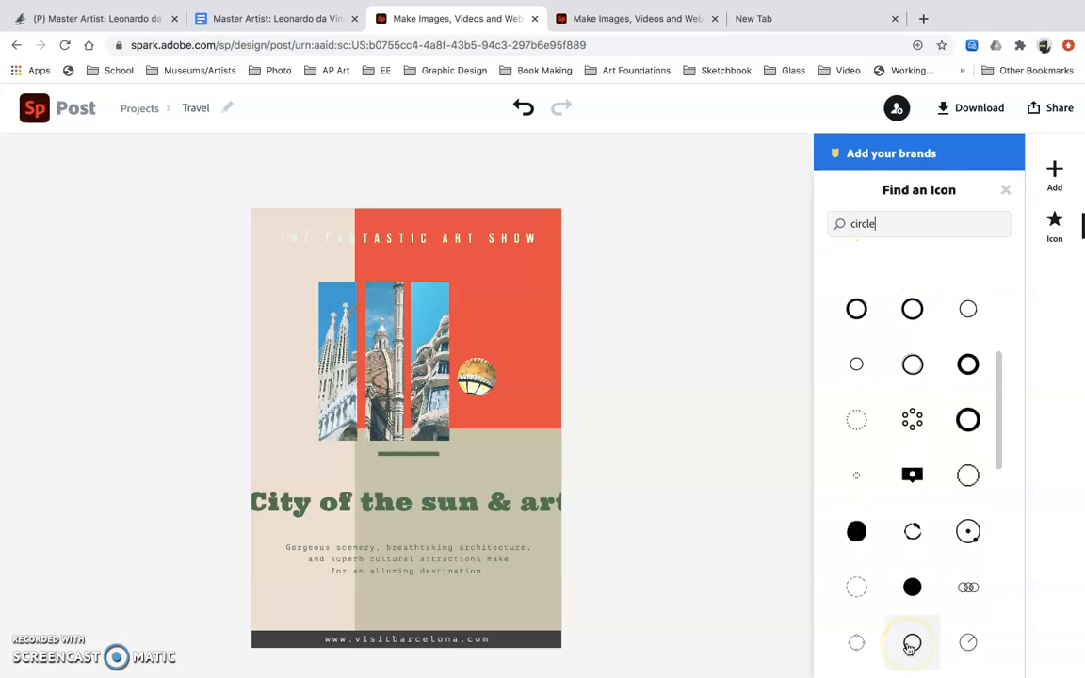
scroll(909, 645, "up", 3)
left_click(860, 326)
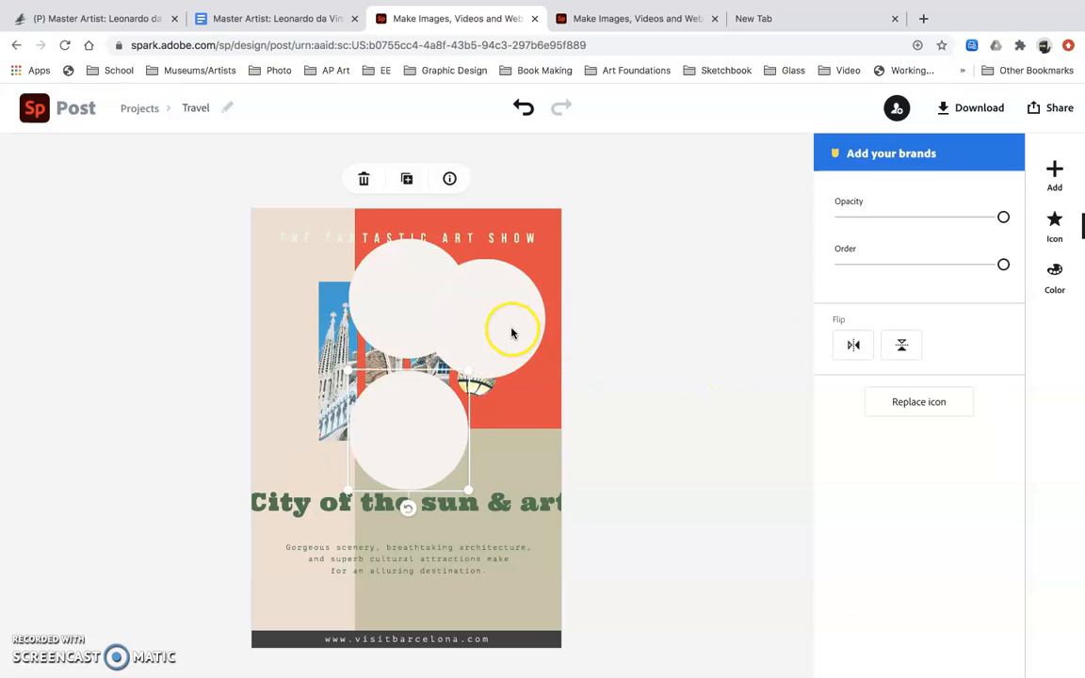
Delete the two extra circles from the flyer and select the remaining one overlapping the heading and pictures
left_click(510, 330)
key("Delete")
left_click(410, 424)
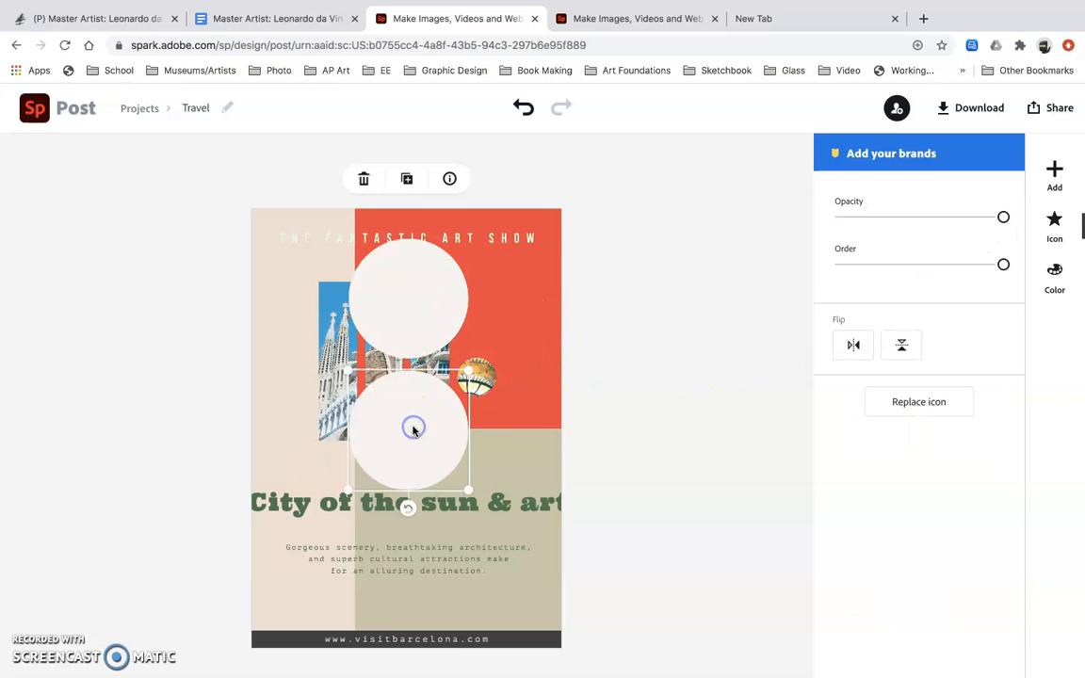
key("Delete")
left_click(419, 314)
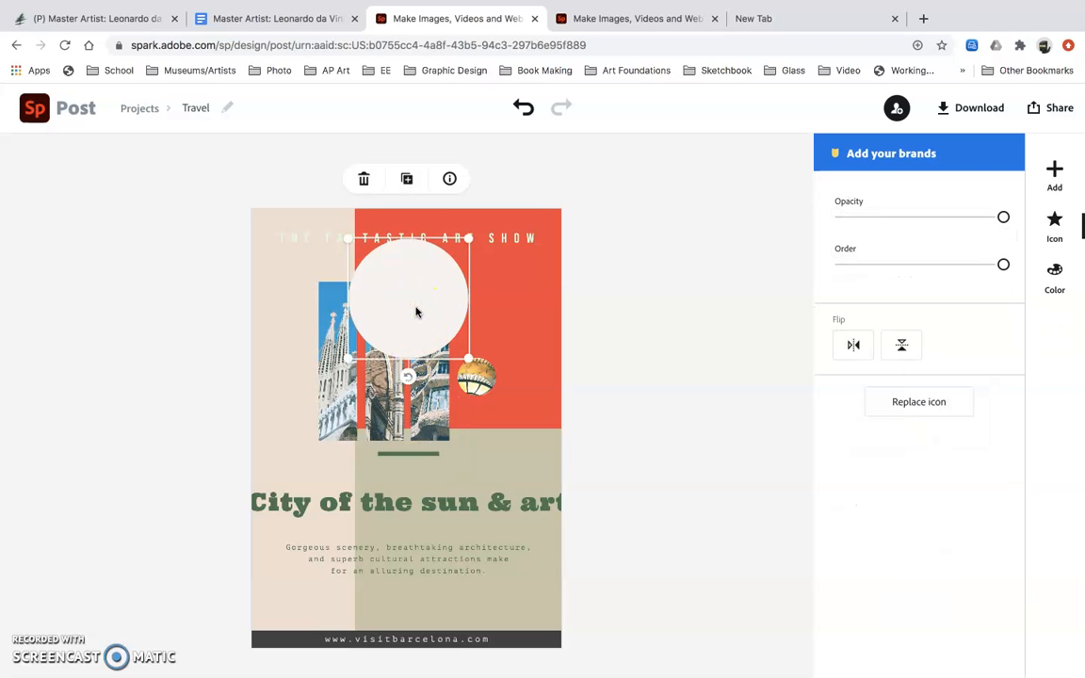
Recolor the circle icon overlapping the heading and pictures with the medium green from the full color palette
left_click(1054, 273)
scroll(962, 579, "down", 2)
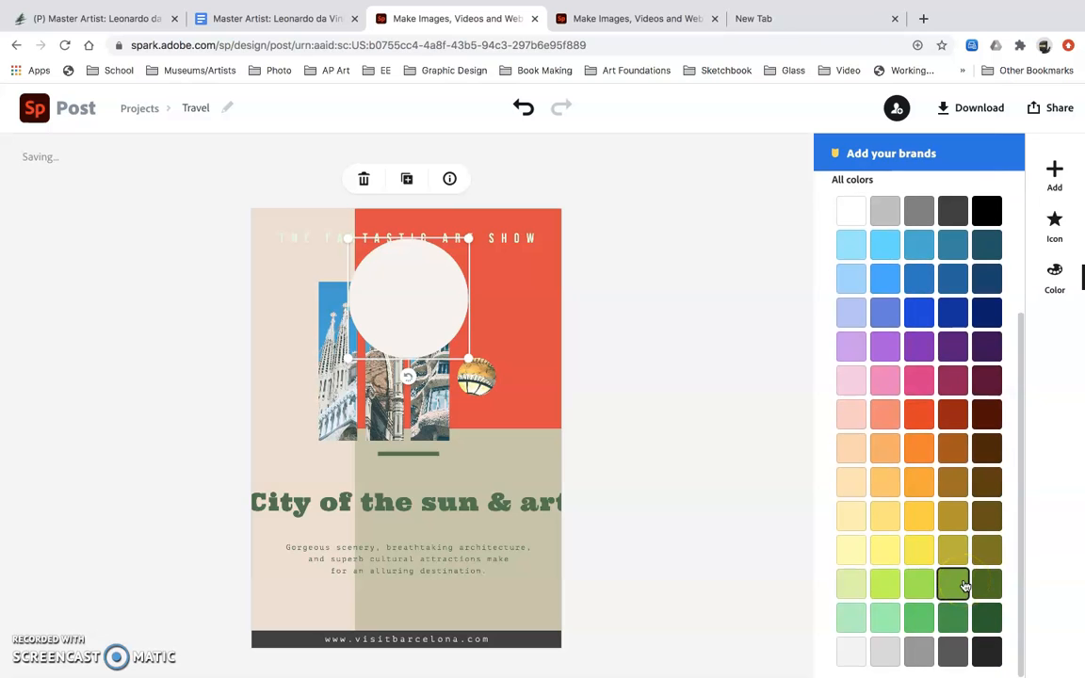
left_click(920, 620)
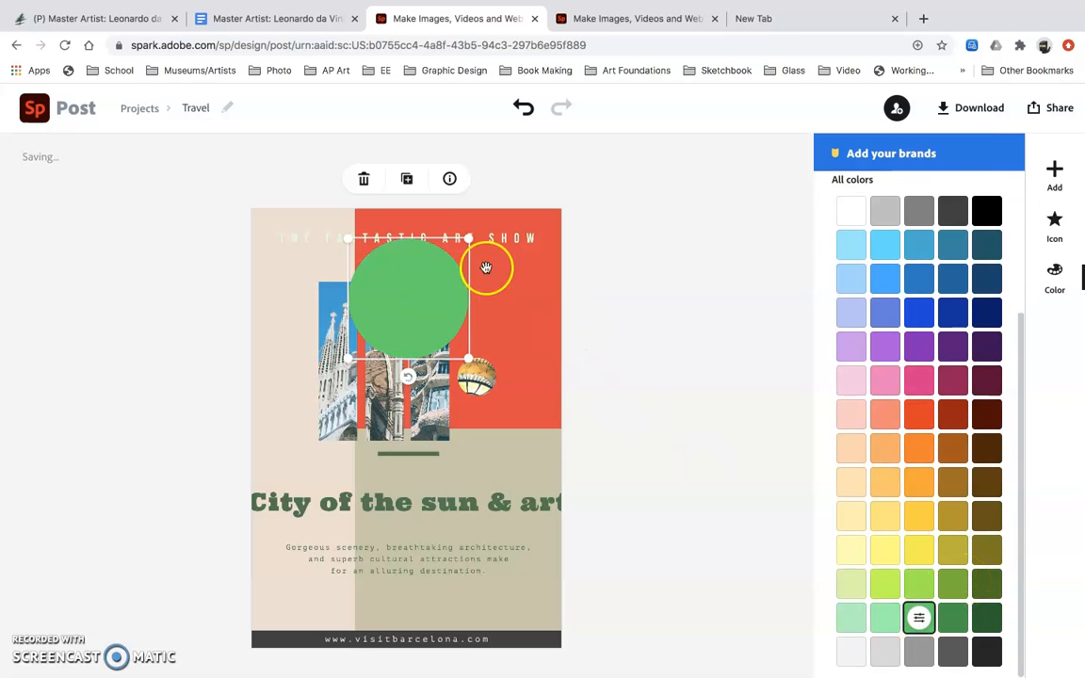
left_click(744, 298)
Send the green circle slightly backward in the flyer's layer order and deselect it
left_click(410, 300)
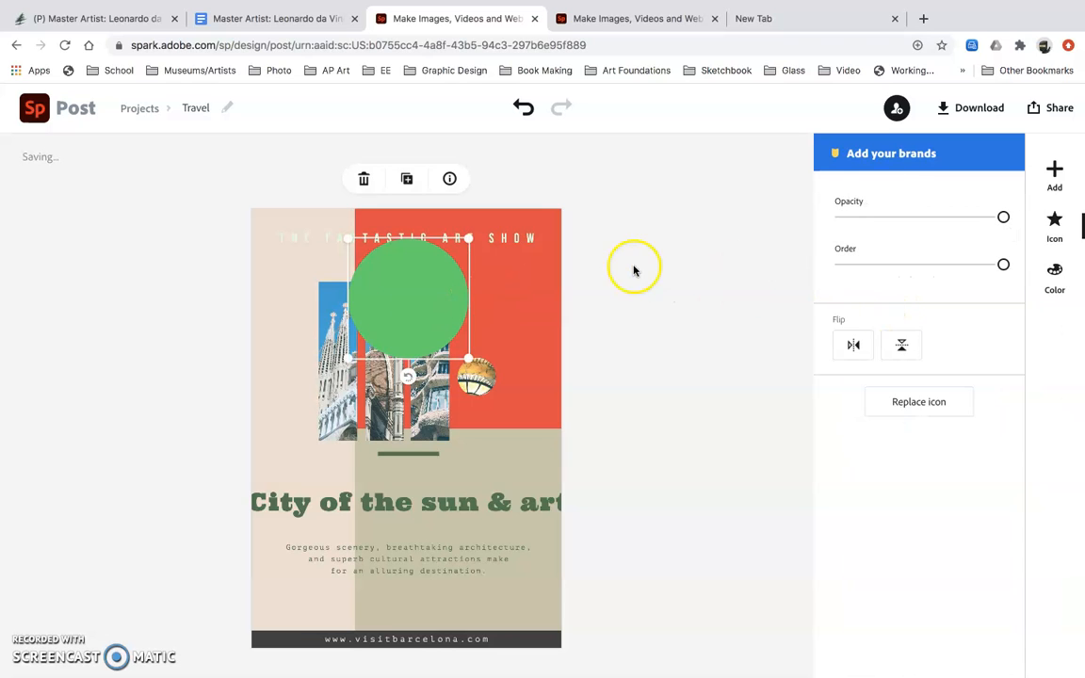
left_click(1004, 267)
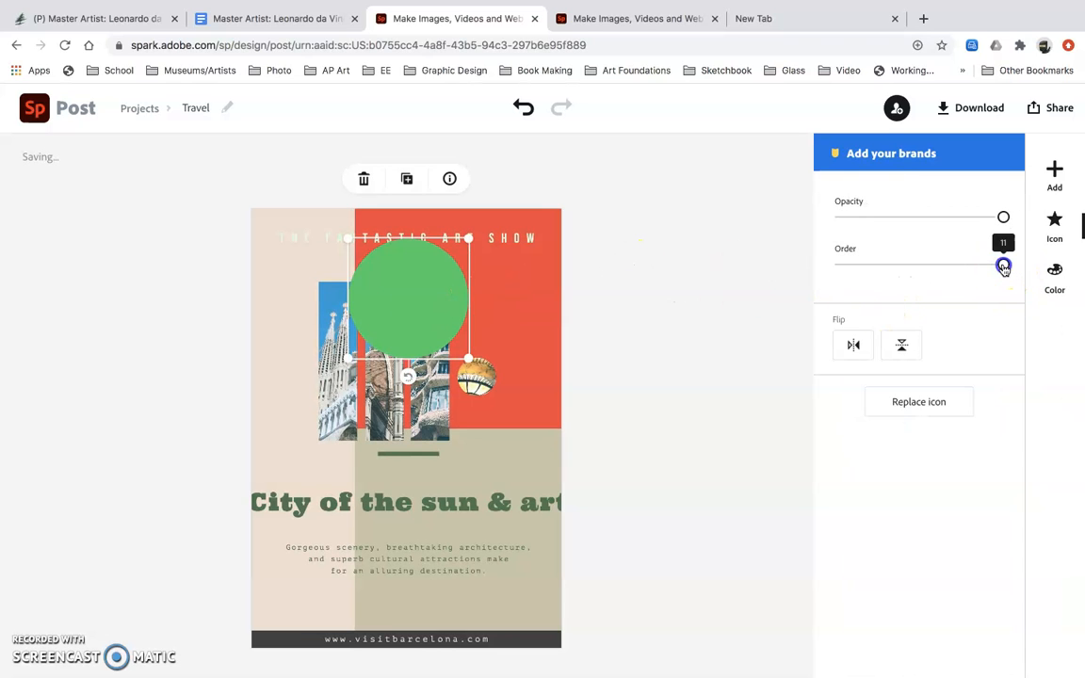
mouse_move(1003, 268)
left_mouse_down()
mouse_move(901, 266)
mouse_move(988, 268)
left_mouse_up()
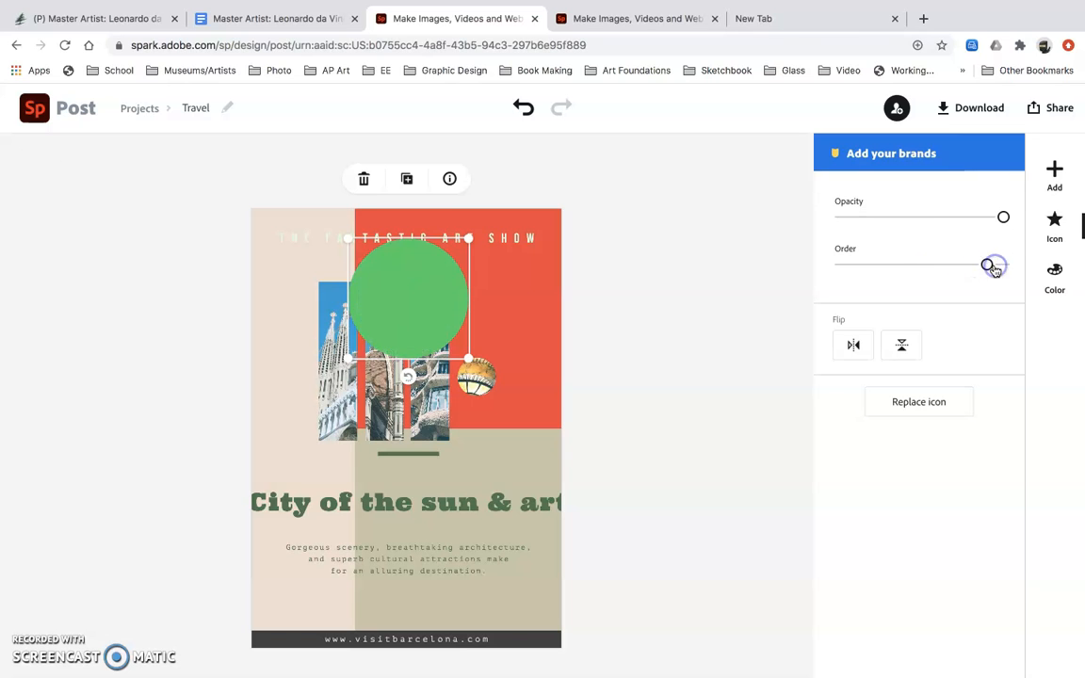
left_click(665, 240)
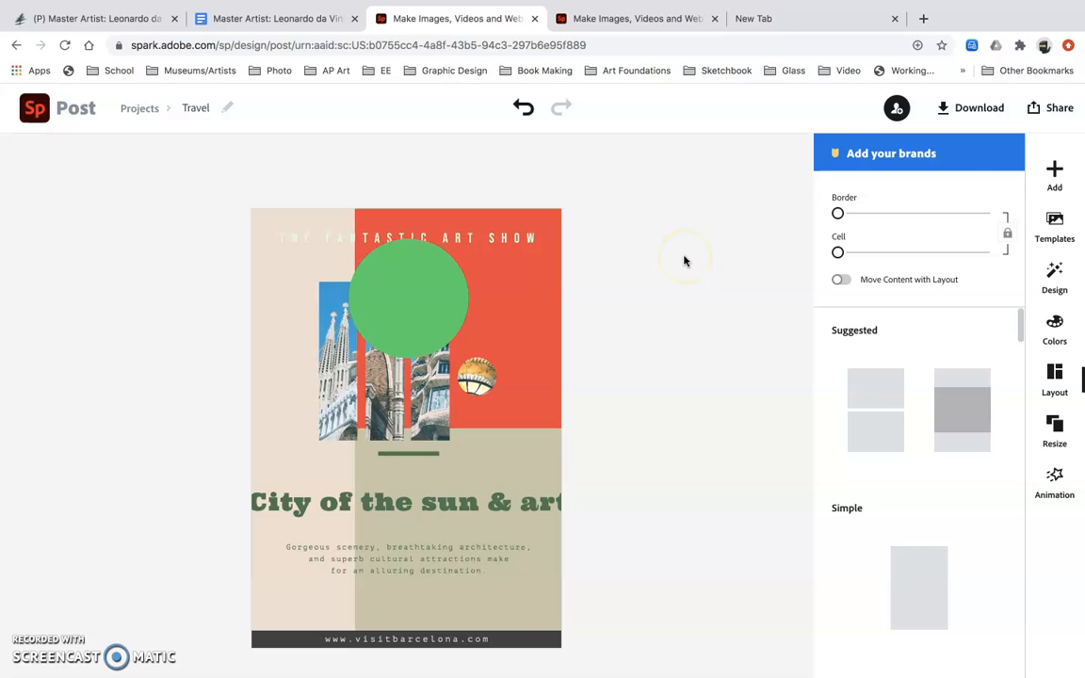
Leave the flyer for the projects overview and switch to the Mac desktop
left_click(144, 109)
key("ctrl+Left")
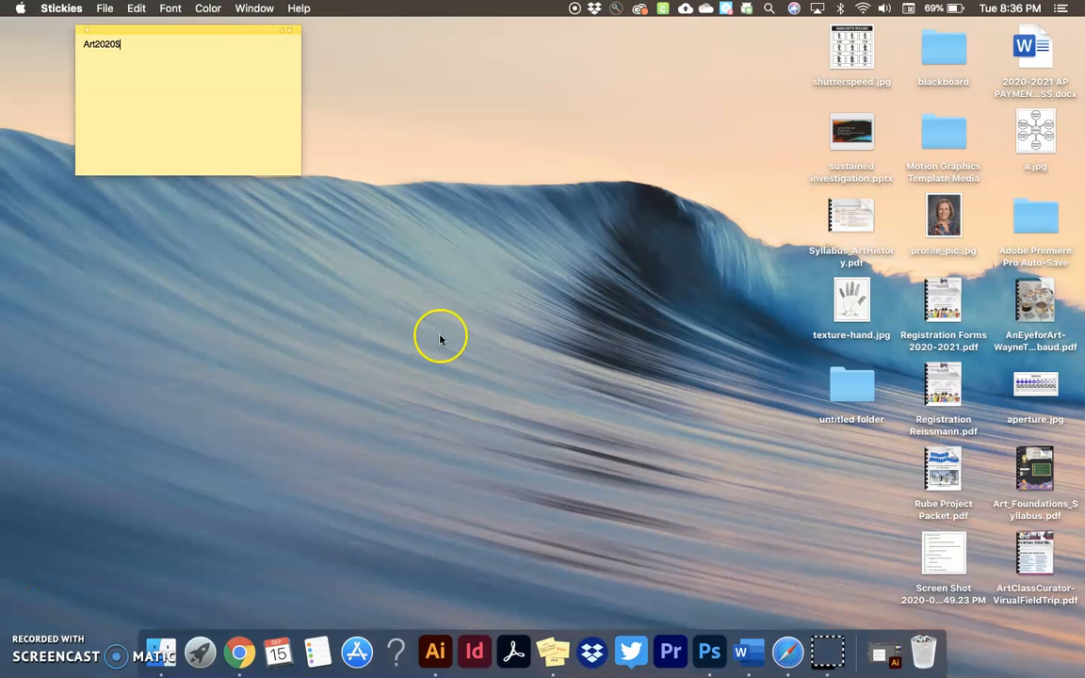